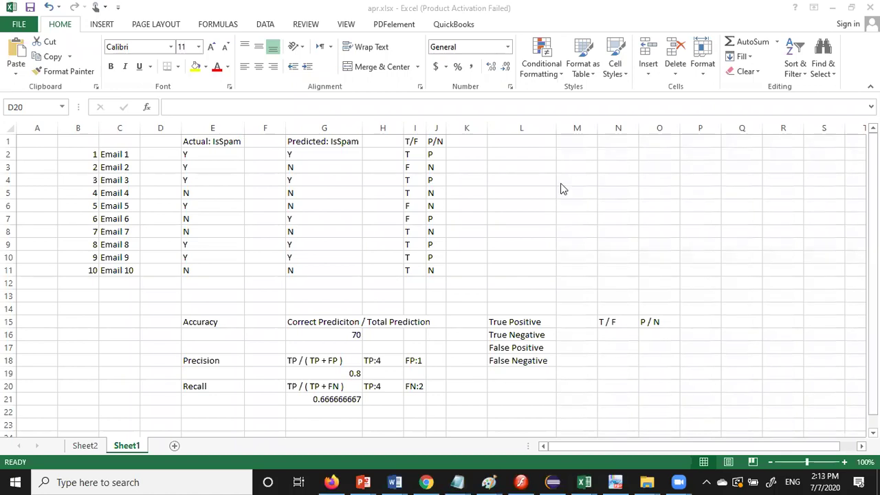
Clear the values under the T/F and P/N headers in I2:J11 for all ten emails
{"action": "left_click", "coordinate": [412, 155]}
{"action": "key", "text": "shift+Right"}
{"action": "key", "text": "shift+Down"}
{"action": "key", "text": "shift+Down"}
{"action": "key", "text": "shift+Down"}
{"action": "key", "text": "shift+Down"}
{"action": "key", "text": "shift+Down"}
{"action": "key", "text": "shift+Down"}
{"action": "key", "text": "shift+Down"}
{"action": "key", "text": "shift+Down"}
{"action": "key", "text": "shift+Down"}
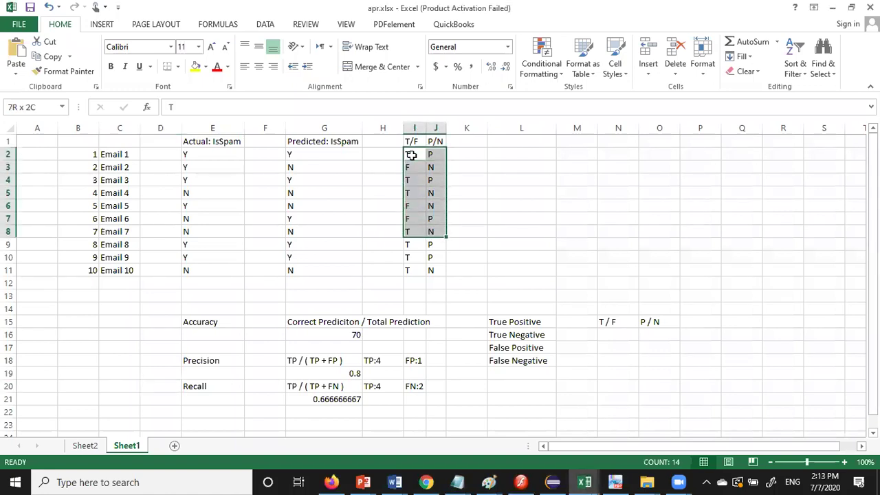
{"action": "key", "text": "Delete"}
Fill the Actual: IsSpam cells E2:E10 with lowercase y, y, n, y, y, n, y, y, n
{"action": "key", "text": "Left"}
{"action": "key", "text": "Left"}
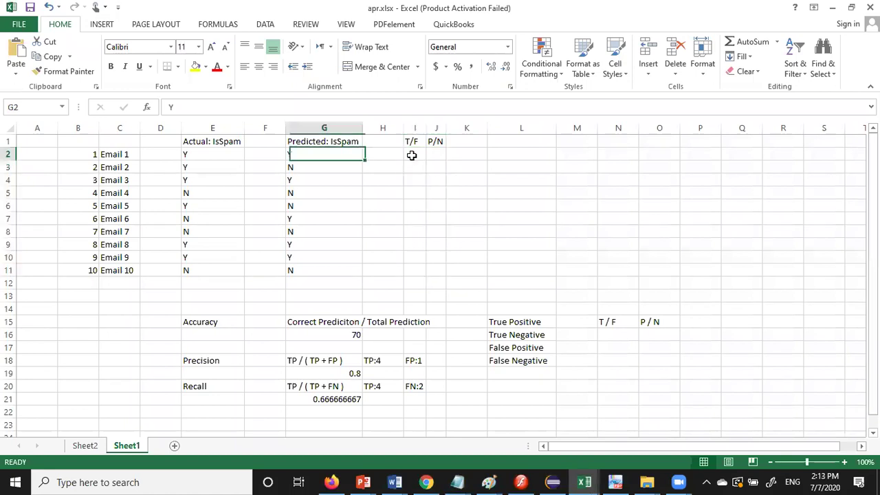
{"action": "key", "text": "Left"}
{"action": "key", "text": "Left"}
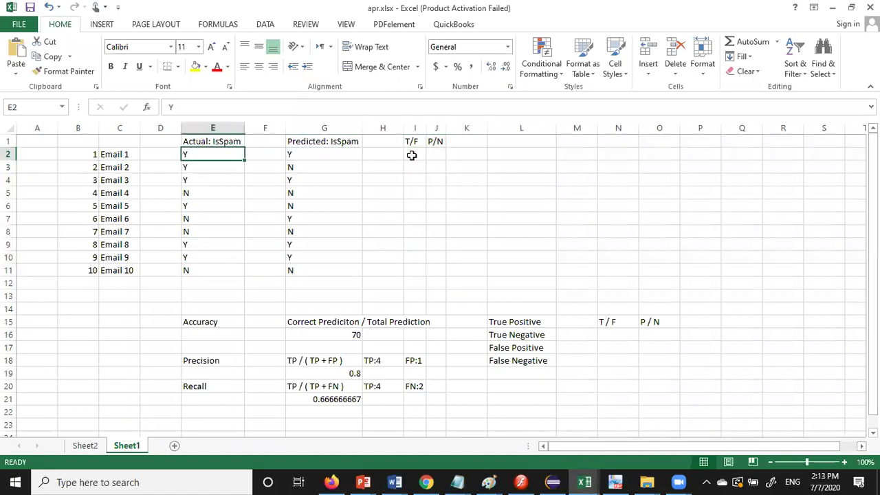
{"action": "key", "text": "Right"}
{"action": "key", "text": "Right"}
{"action": "key", "text": "Left"}
{"action": "key", "text": "Left"}
{"action": "type", "text": "y"}
{"action": "key", "text": "Return"}
{"action": "type", "text": "y"}
{"action": "key", "text": "Return"}
{"action": "type", "text": "n"}
{"action": "key", "text": "Return"}
{"action": "type", "text": "y "}
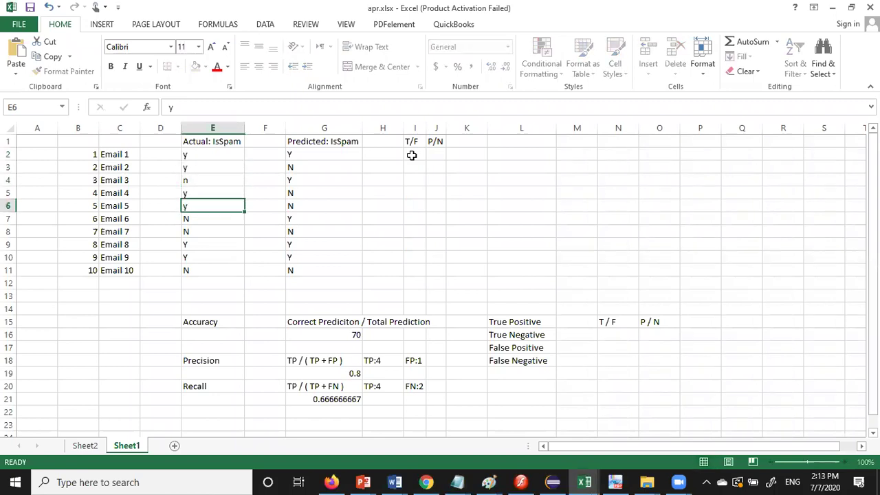
{"action": "type", "text": "y n y y n"}
{"action": "key", "text": "Return"}
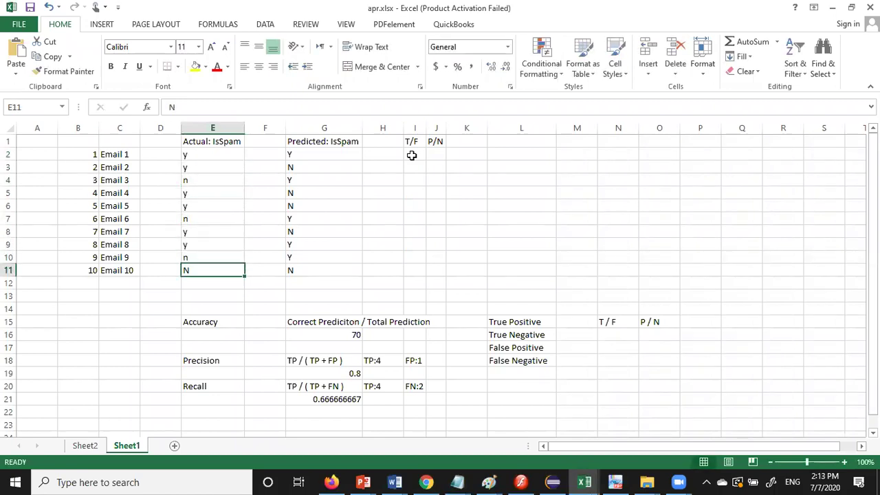
Enter uppercase Y, Y, N, Y, Y, N, Y, Y, N, Y in the Actual: IsSpam cells E2:E11
{"action": "key", "text": "Up"}
{"action": "key", "text": "Up"}
{"action": "key", "text": "Up"}
{"action": "key", "text": "Up"}
{"action": "key", "text": "Up"}
{"action": "key", "text": "Up"}
{"action": "key", "text": "Up"}
{"action": "key", "text": "Up"}
{"action": "key", "text": "Up"}
{"action": "type", "text": "Y"}
{"action": "key", "text": "Return"}
{"action": "type", "text": "Y"}
{"action": "key", "text": "Return"}
{"action": "type", "text": "N"}
{"action": "key", "text": "Return"}
{"action": "type", "text": "Y"}
{"action": "key", "text": "Return"}
{"action": "type", "text": "Y"}
{"action": "key", "text": "Return"}
{"action": "type", "text": "N"}
{"action": "key", "text": "Return"}
{"action": "key", "text": "Return"}
{"action": "key", "text": "Up"}
{"action": "type", "text": "Y"}
{"action": "key", "text": "Return"}
{"action": "type", "text": "Y"}
{"action": "key", "text": "Return"}
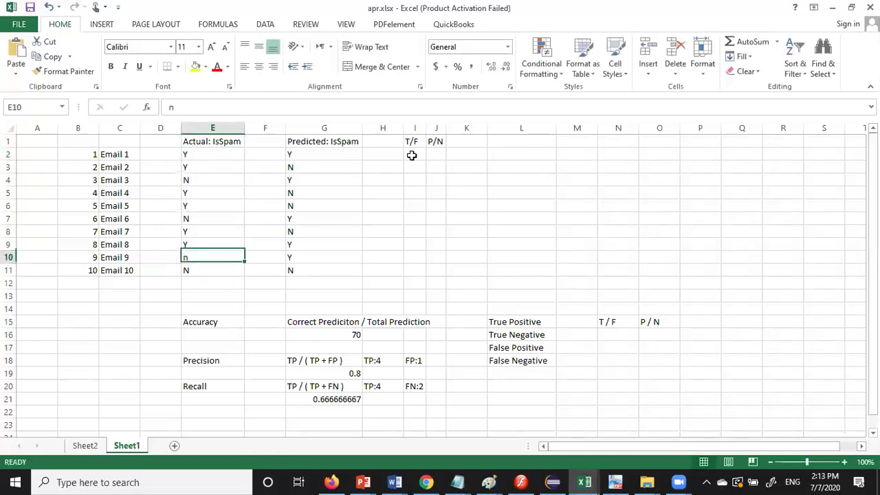
{"action": "type", "text": "N"}
{"action": "key", "text": "Return"}
{"action": "type", "text": "Y"}
{"action": "key", "text": "Right"}
{"action": "key", "text": "Right"}
{"action": "key", "text": "Right"}
{"action": "key", "text": "Up"}
{"action": "key", "text": "Up"}
{"action": "key", "text": "Up"}
{"action": "key", "text": "Up"}
{"action": "key", "text": "Up"}
{"action": "key", "text": "Up"}
{"action": "key", "text": "Up"}
{"action": "key", "text": "Up"}
{"action": "key", "text": "Up"}
{"action": "key", "text": "Up"}
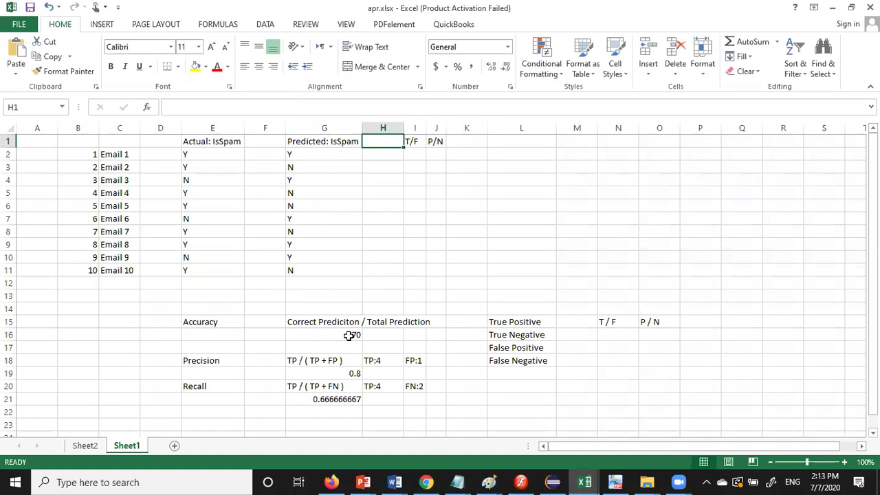
Clear the accuracy, precision and recall results in cells G16, G19 and G21
{"action": "left_click", "coordinate": [349, 335]}
{"action": "key", "text": "Delete"}
{"action": "key", "text": "Down"}
{"action": "key", "text": "Down"}
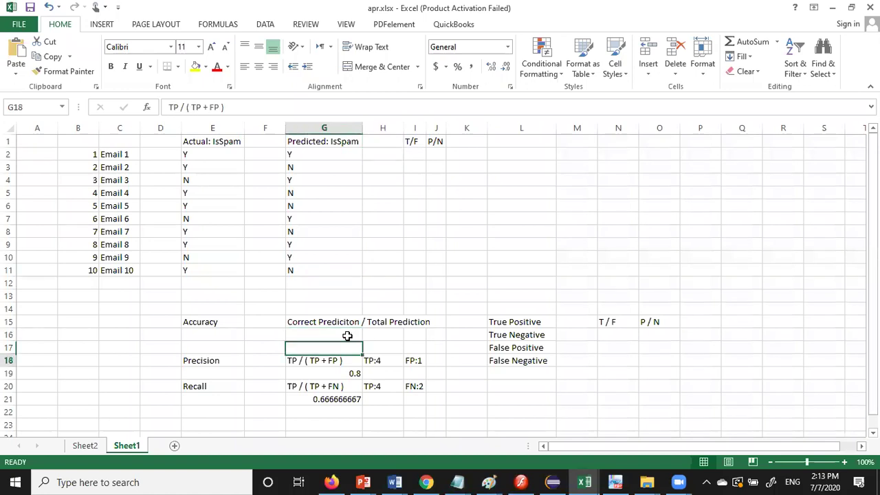
{"action": "key", "text": "Down"}
{"action": "key", "text": "Delete"}
{"action": "key", "text": "Down"}
{"action": "key", "text": "Down"}
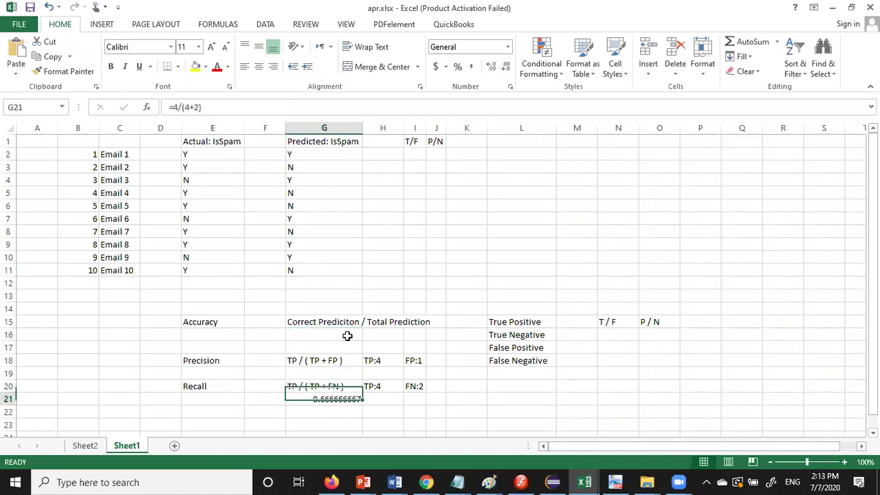
{"action": "key", "text": "Delete"}
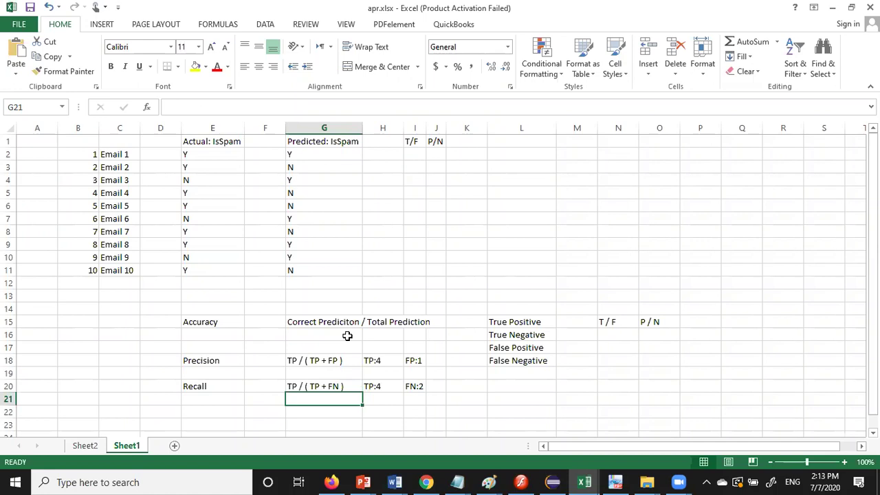
Undo the three deletions of the accuracy, precision and recall results
{"action": "key", "text": "ctrl+z"}
{"action": "key", "text": "ctrl+z"}
{"action": "key", "text": "ctrl+z"}
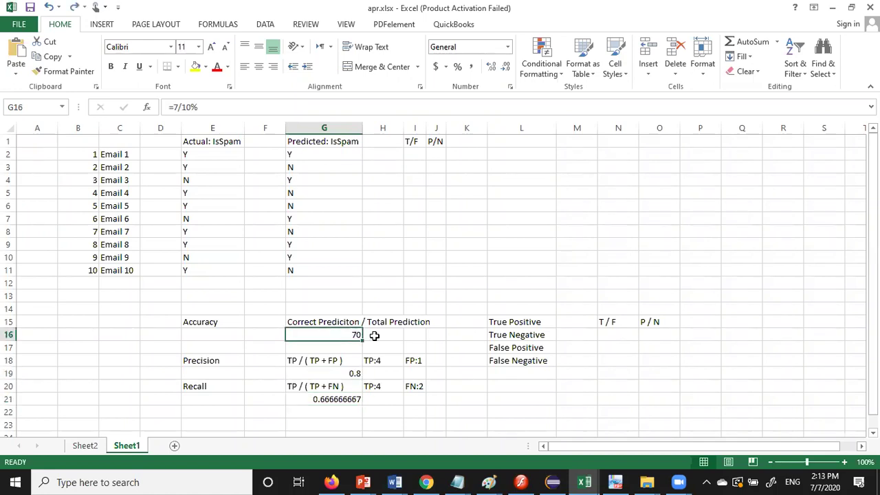
Save the apr.xlsx workbook under its existing name
{"action": "left_click", "coordinate": [9, 25]}
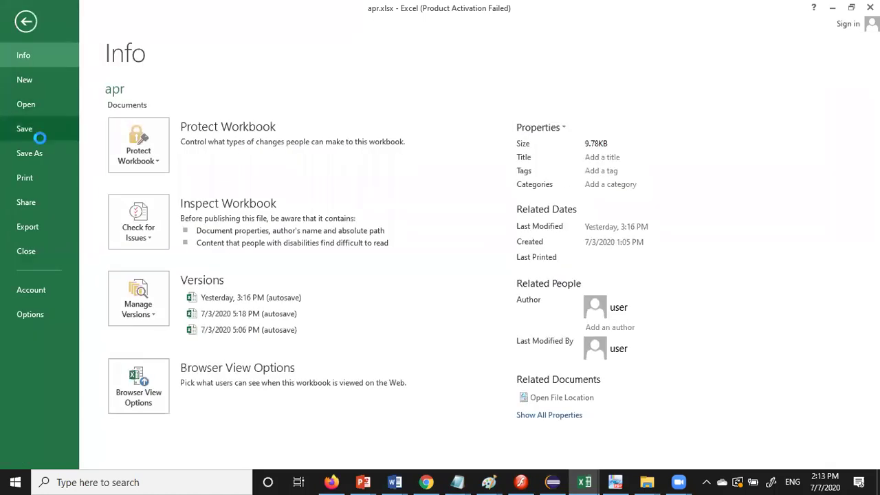
{"action": "left_click", "coordinate": [39, 137]}
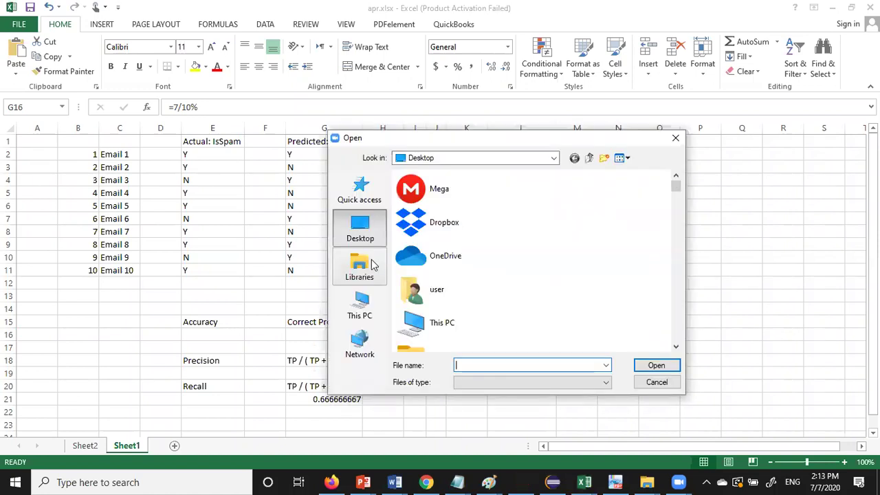
{"action": "left_click_drag", "start_coordinate": [675, 189], "coordinate": [676, 194]}
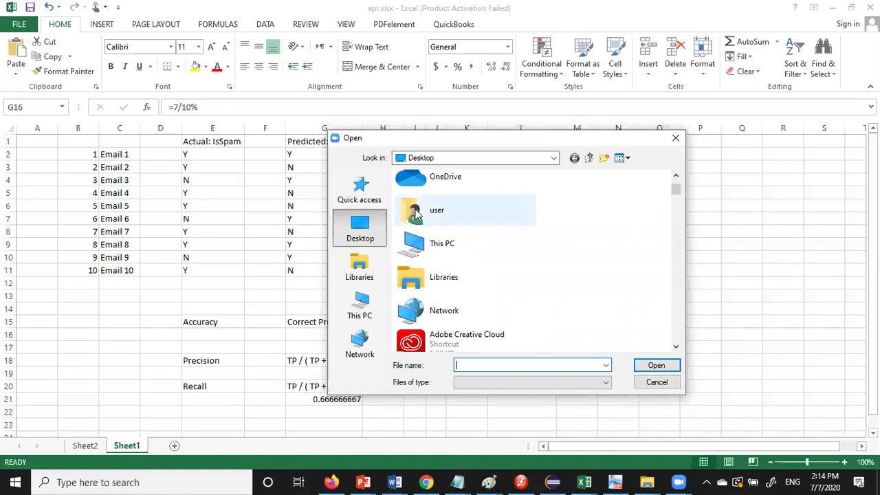
{"action": "left_click", "coordinate": [453, 158]}
{"action": "left_click", "coordinate": [453, 159]}
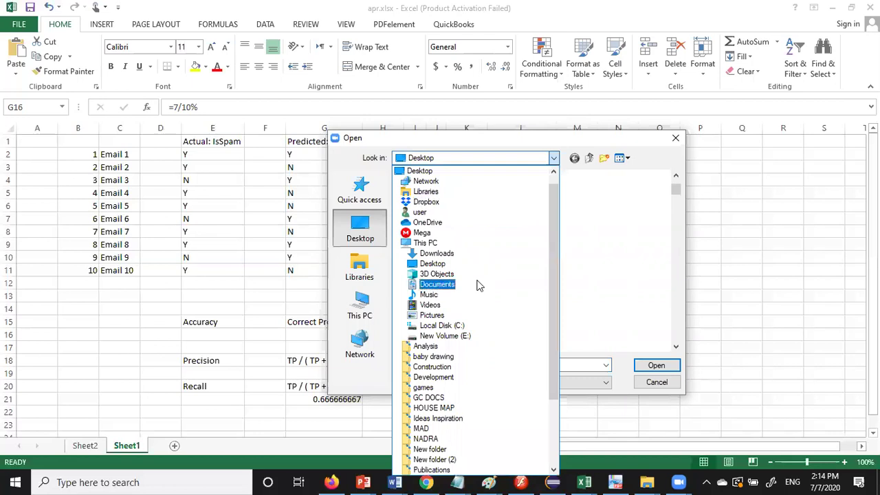
{"action": "left_click", "coordinate": [437, 284]}
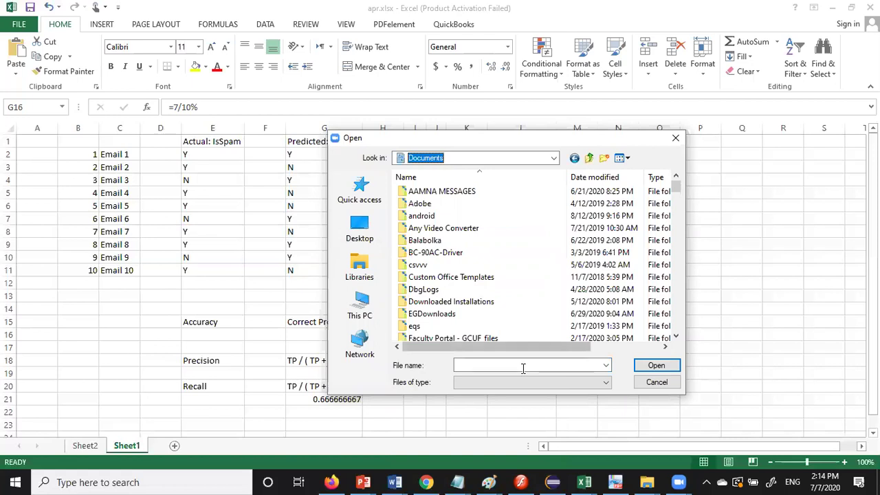
{"action": "key", "text": "Escape"}
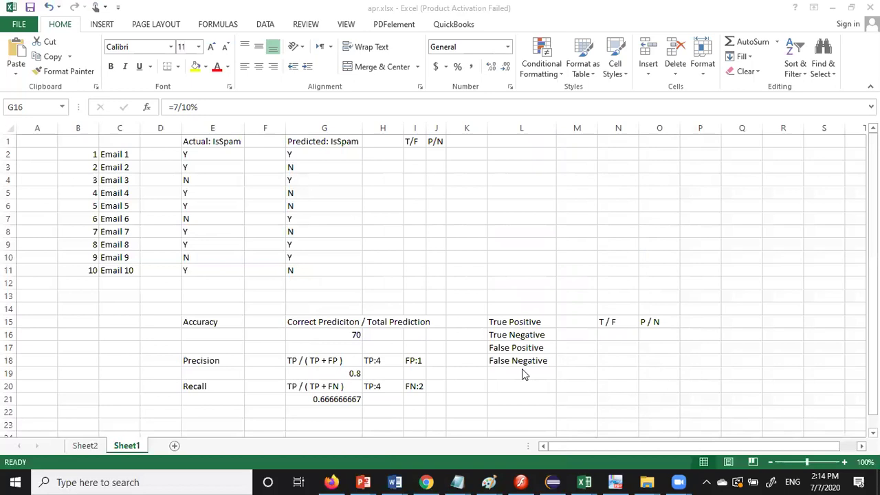
Switch to WhatsApp in Firefox, send apr.xlsx from Documents as a document to the Researcher(MSCS) group, and return to the workbook
{"action": "left_click", "coordinate": [319, 481]}
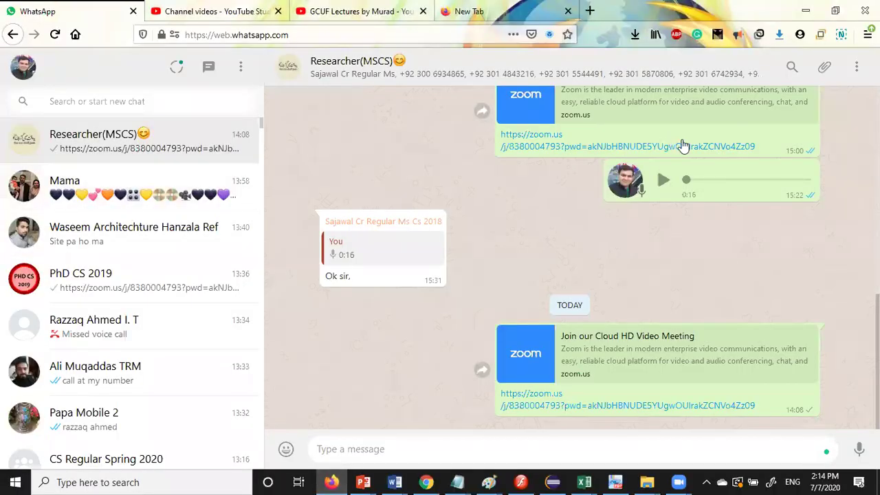
{"action": "left_click", "coordinate": [825, 66]}
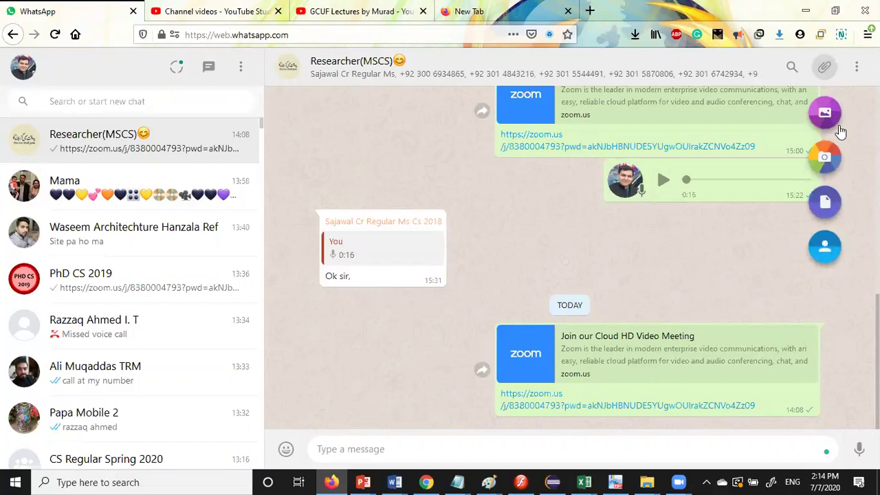
{"action": "left_click", "coordinate": [827, 205]}
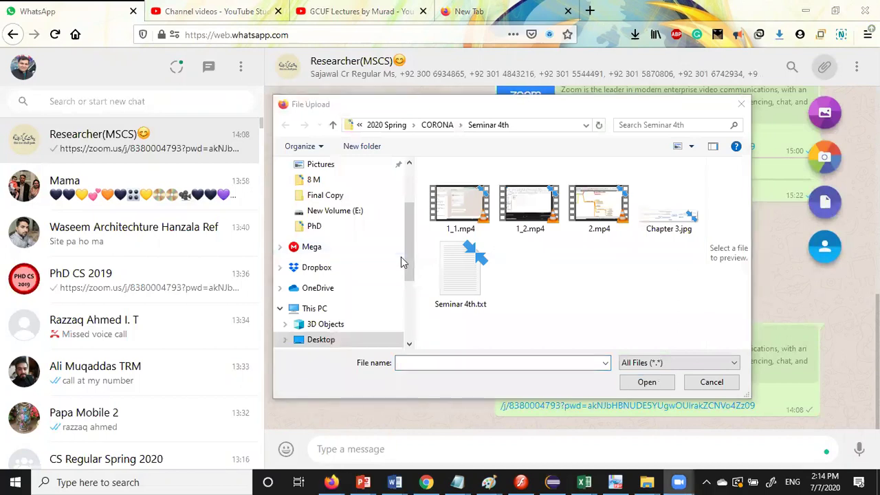
{"action": "left_click_drag", "start_coordinate": [411, 253], "coordinate": [406, 217]}
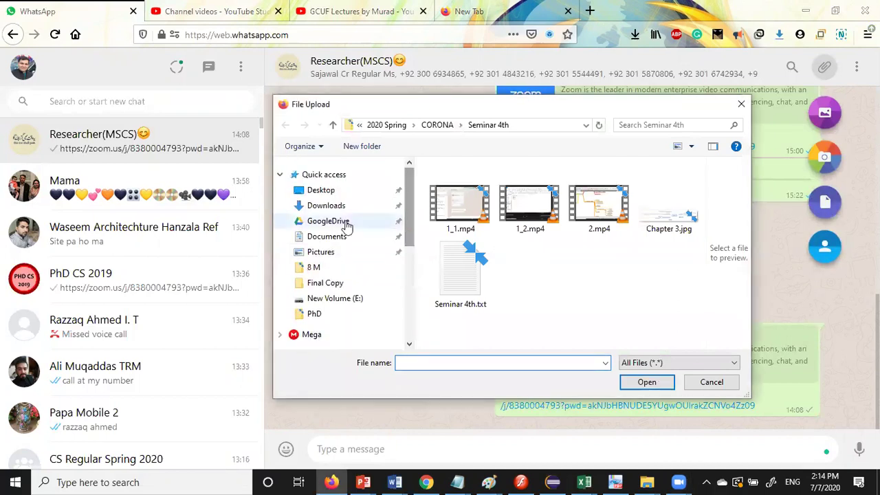
{"action": "left_click", "coordinate": [340, 239]}
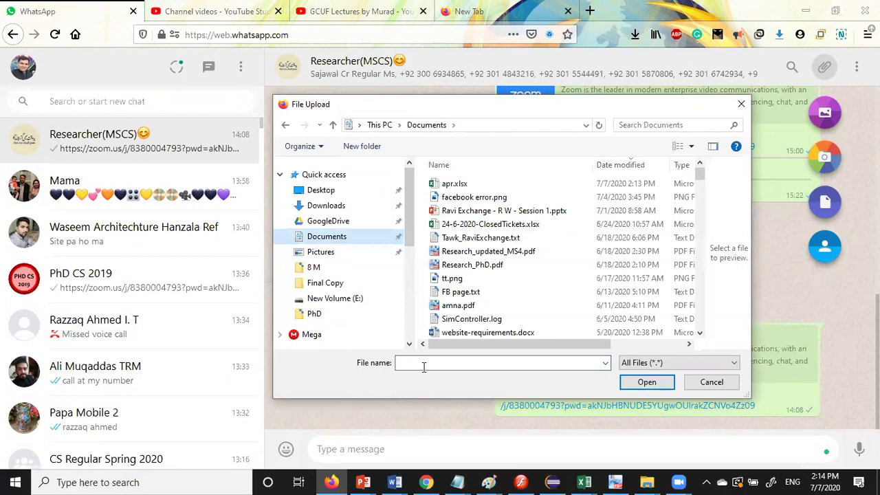
{"action": "double_click", "coordinate": [462, 186]}
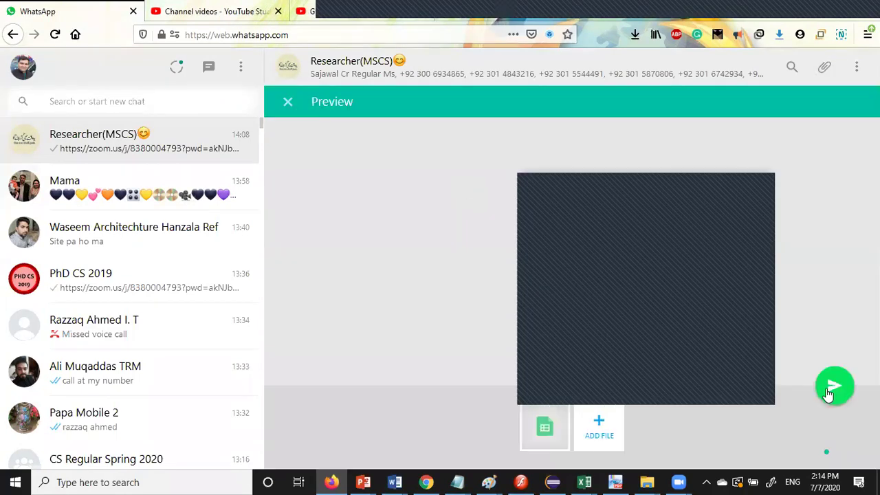
{"action": "left_click", "coordinate": [827, 390]}
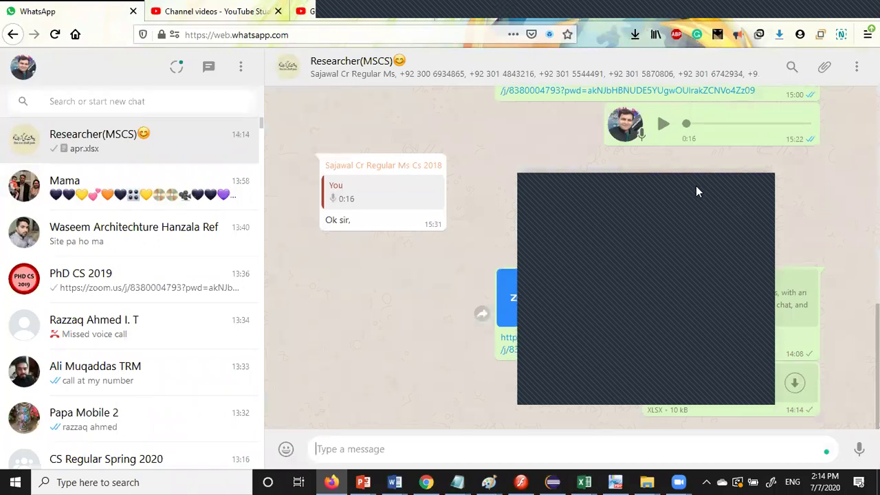
{"action": "left_click", "coordinate": [804, 8]}
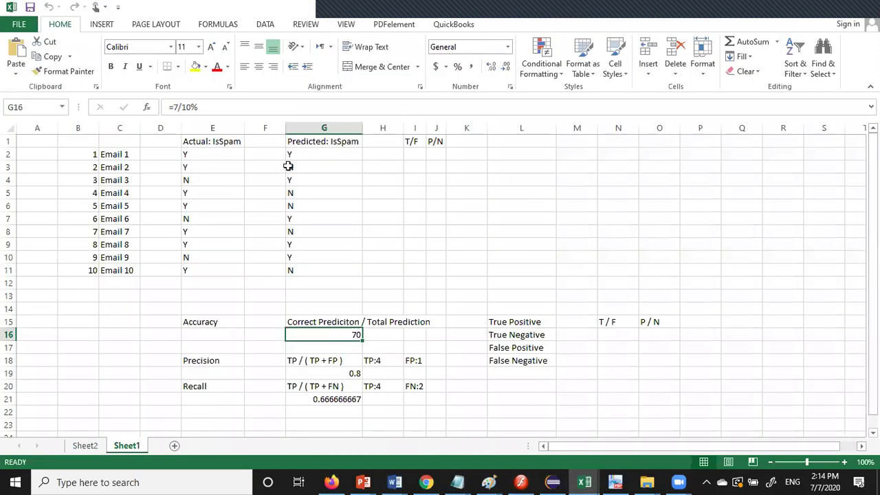
Go through the Actual: IsSpam values of Emails 1 to 10 on Sheet1
{"action": "left_click", "coordinate": [195, 154]}
{"action": "key", "text": "Down"}
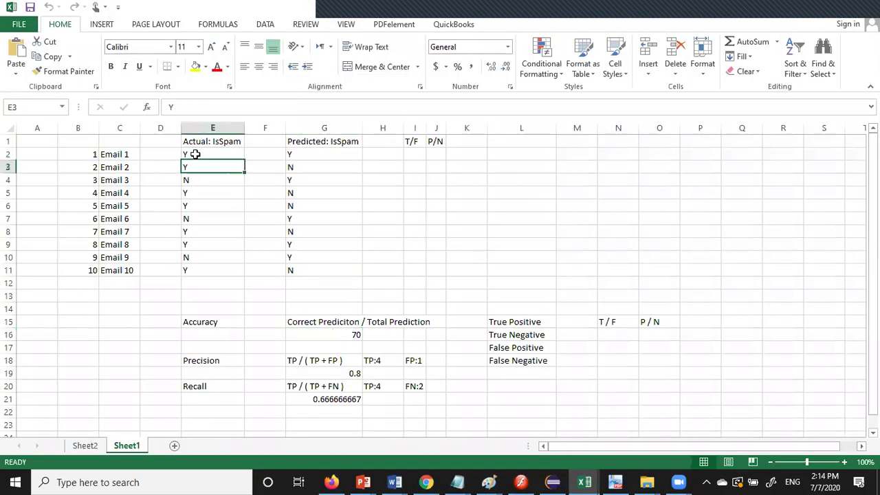
{"action": "left_click", "coordinate": [195, 154]}
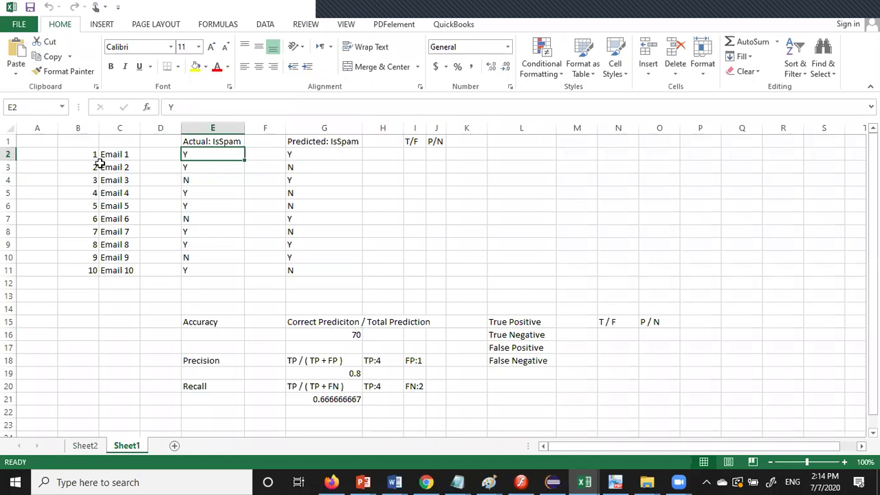
{"action": "key", "text": "Down"}
{"action": "key", "text": "Down"}
{"action": "key", "text": "Down"}
{"action": "key", "text": "Down"}
{"action": "key", "text": "Down"}
{"action": "key", "text": "Down"}
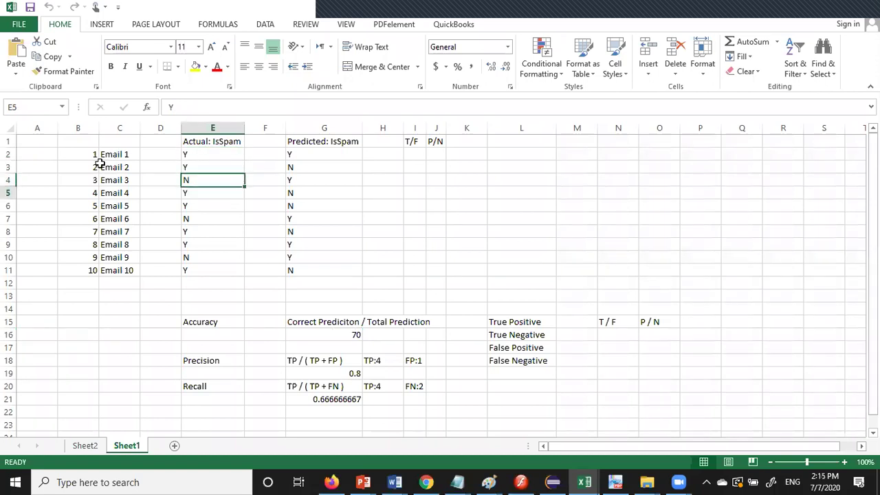
{"action": "key", "text": "Down"}
{"action": "key", "text": "Down"}
{"action": "key", "text": "Down"}
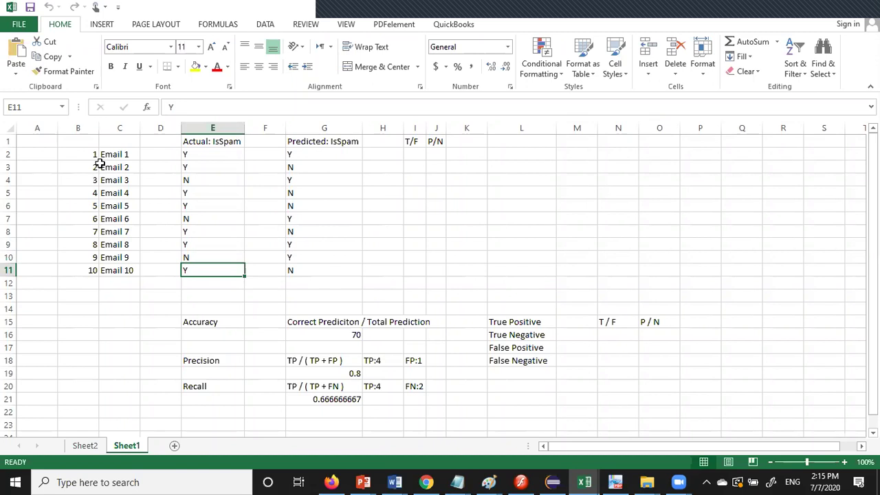
{"action": "key", "text": "Up"}
{"action": "key", "text": "Up"}
{"action": "key", "text": "Up"}
{"action": "key", "text": "Up"}
{"action": "key", "text": "Up"}
{"action": "key", "text": "Up"}
{"action": "key", "text": "Up"}
{"action": "key", "text": "Up"}
{"action": "key", "text": "Up"}
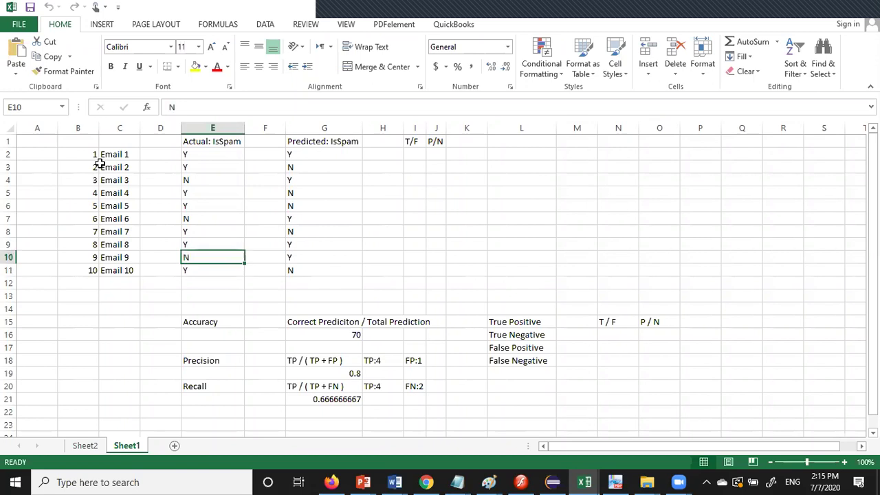
{"action": "key", "text": "Down"}
{"action": "key", "text": "Down"}
{"action": "key", "text": "Down"}
{"action": "key", "text": "Down"}
{"action": "key", "text": "Down"}
{"action": "key", "text": "Down"}
{"action": "key", "text": "Down"}
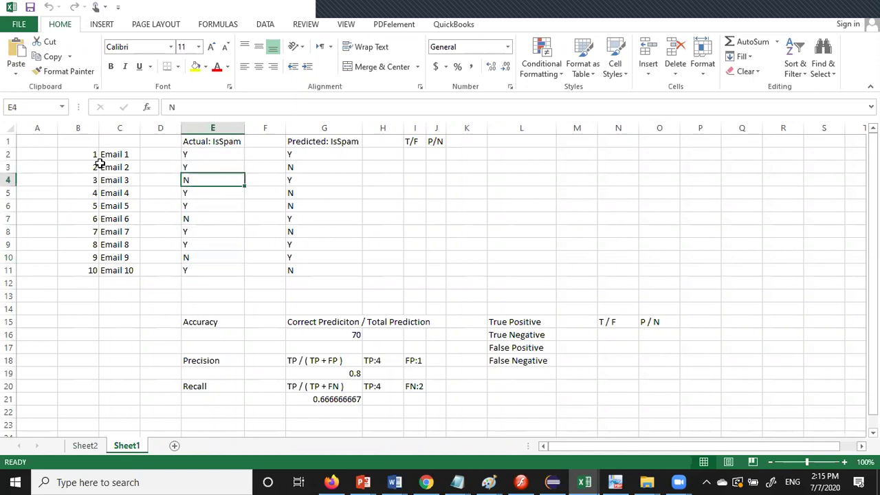
{"action": "key", "text": "Down"}
{"action": "key", "text": "Down"}
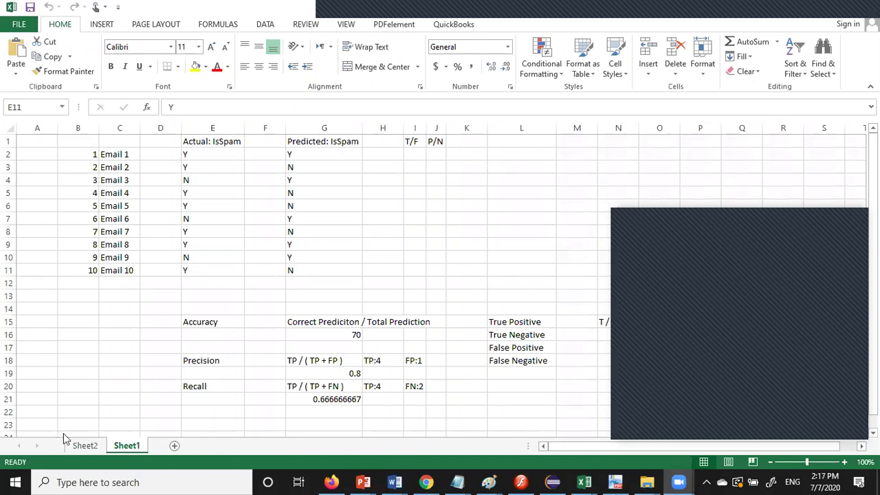
Review the training and testing sample sizes and the feature list on Sheet2, and return to Sheet1
{"action": "left_click", "coordinate": [87, 448]}
{"action": "left_click", "coordinate": [86, 448]}
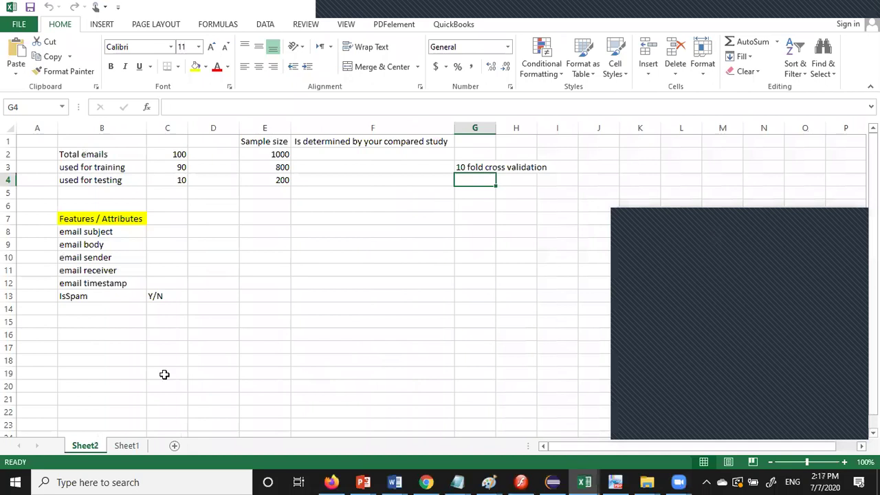
{"action": "left_click", "coordinate": [125, 445]}
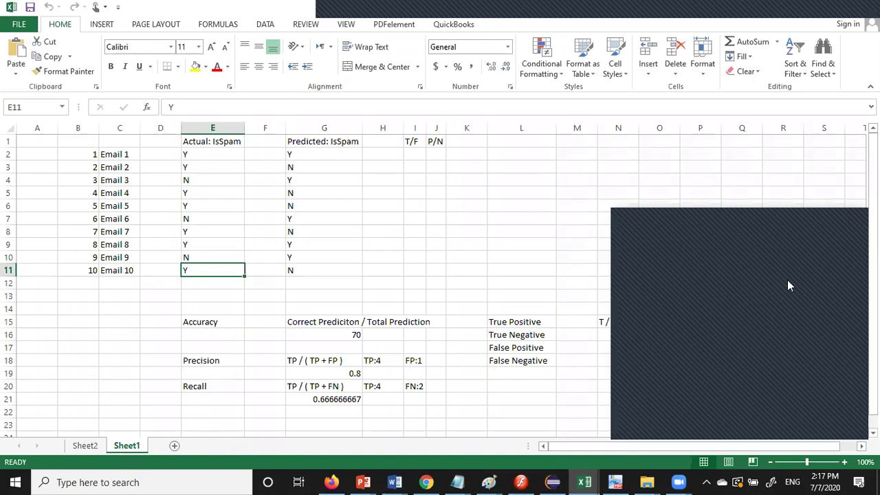
{"action": "left_click", "coordinate": [800, 259]}
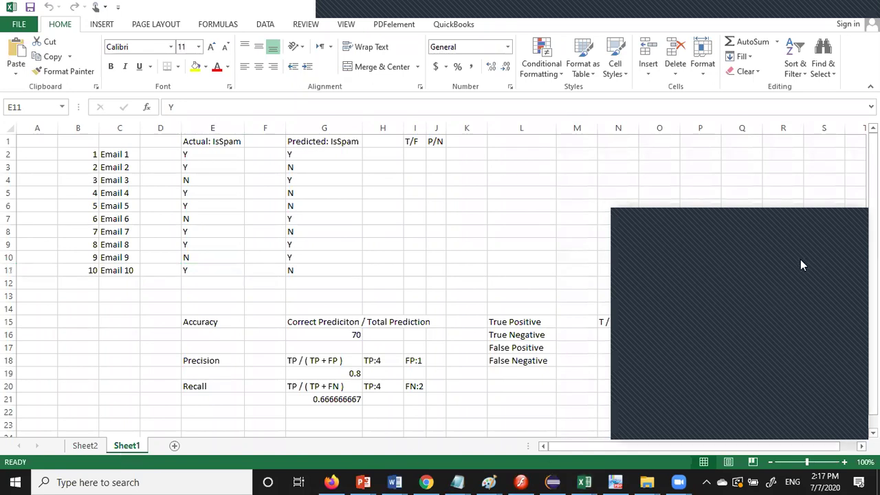
Recheck the sample setup on Sheet2, and examine the actual and predicted labels of Emails 1 and 2 against the P/N column on Sheet1
{"action": "left_click", "coordinate": [82, 446]}
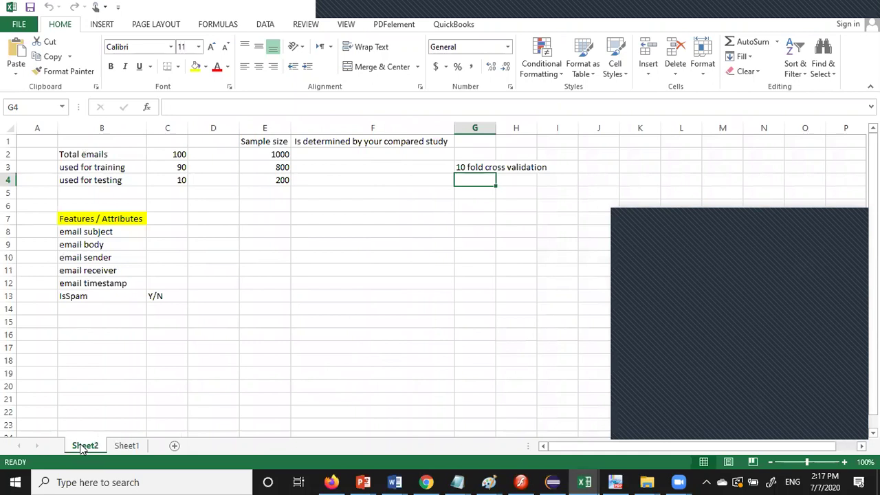
{"action": "left_click", "coordinate": [134, 447]}
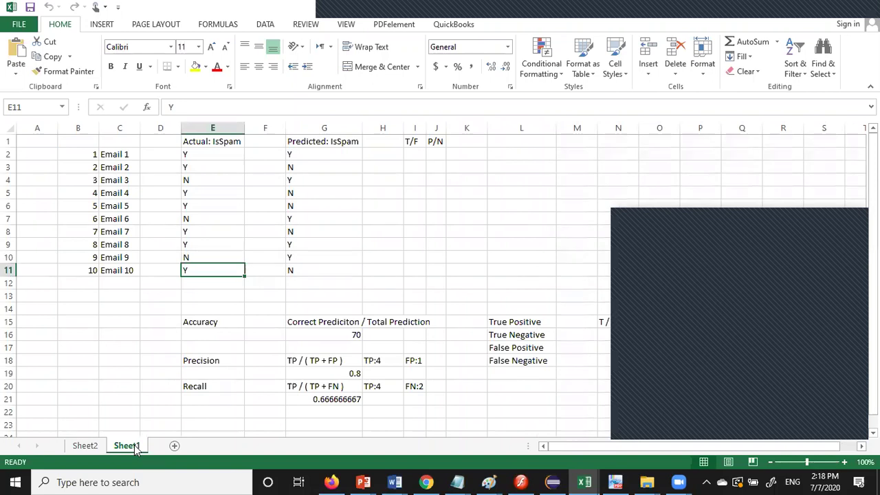
{"action": "left_click", "coordinate": [203, 153]}
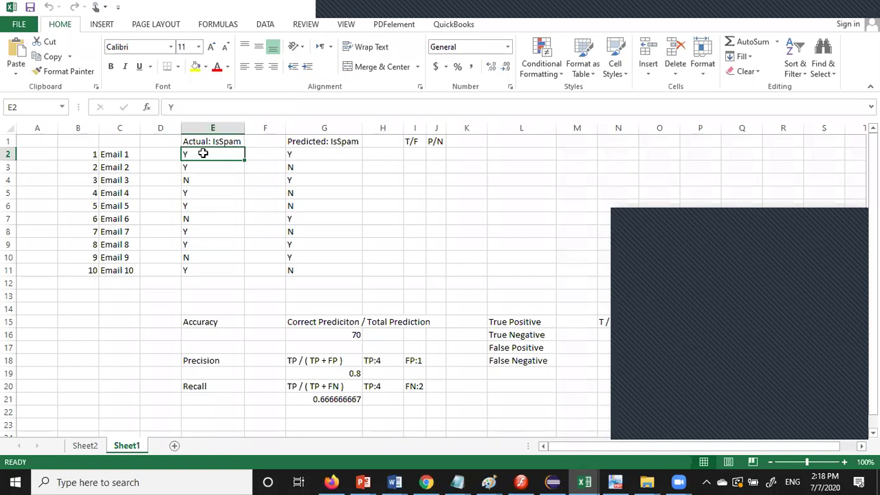
{"action": "left_click", "coordinate": [306, 155]}
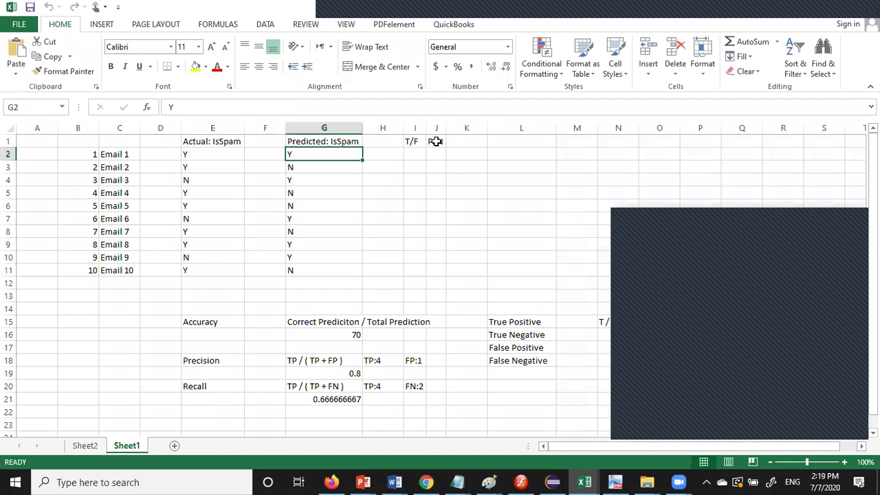
{"action": "left_click", "coordinate": [439, 151]}
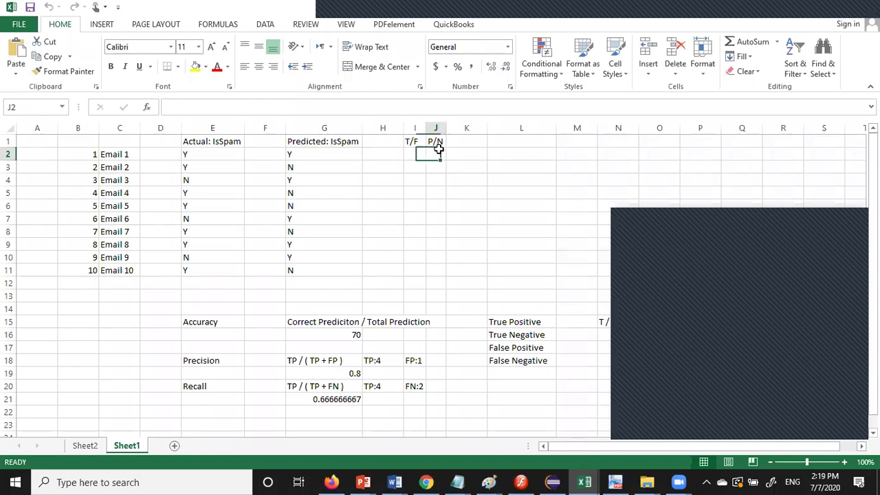
{"action": "left_click", "coordinate": [312, 154]}
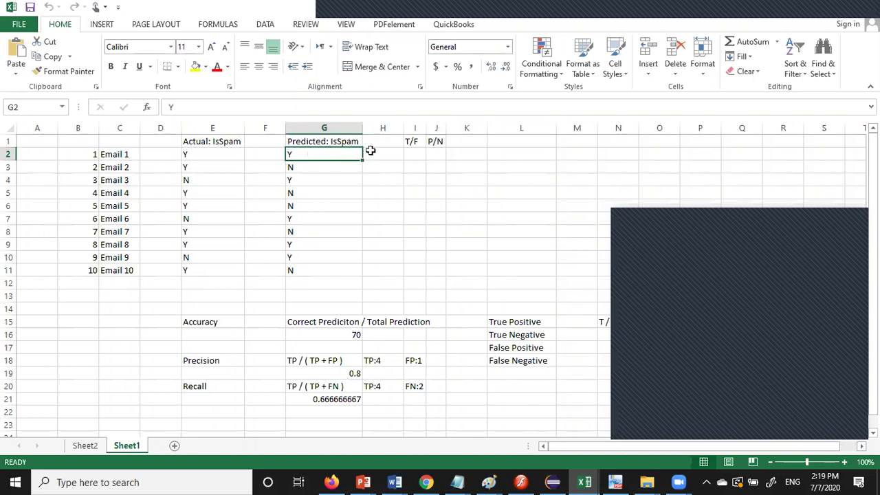
{"action": "left_click", "coordinate": [436, 152]}
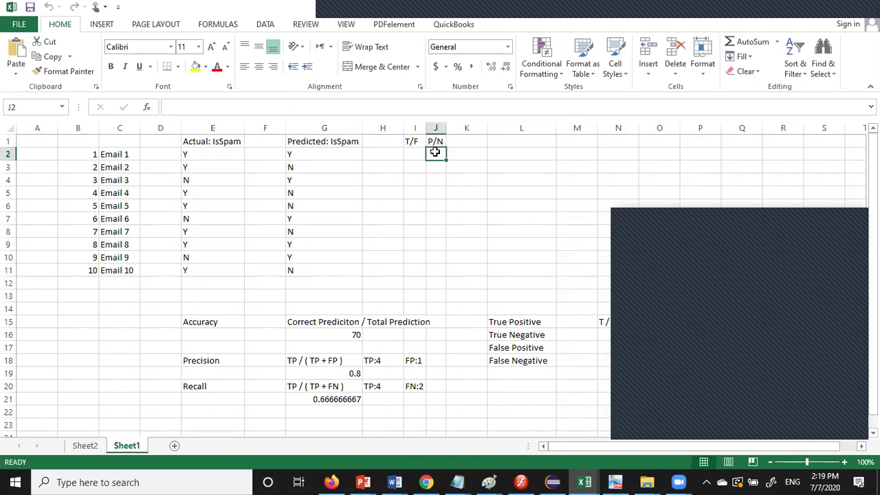
{"action": "left_click", "coordinate": [310, 167]}
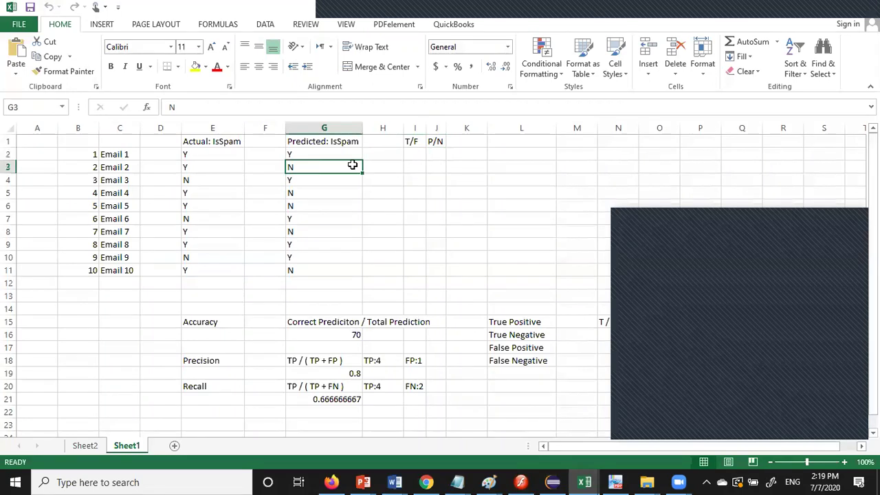
{"action": "left_click", "coordinate": [439, 165]}
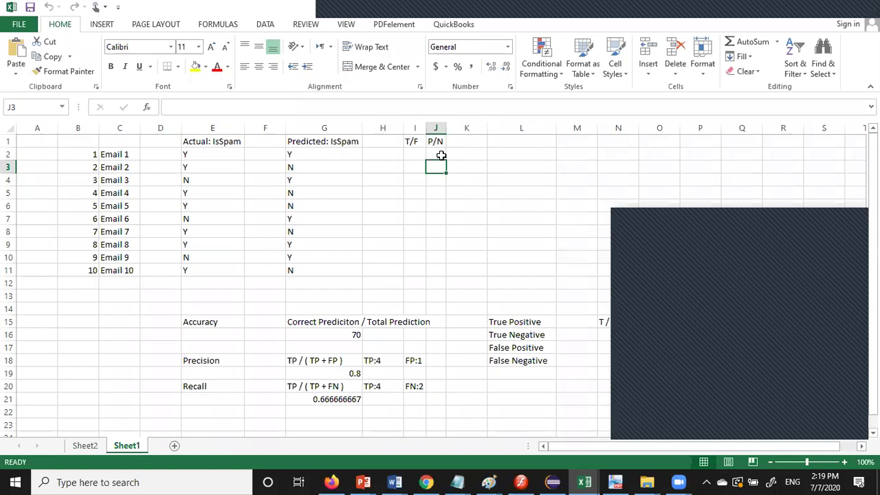
Widen the P/N column slightly and centre the T/F and P/N columns horizontally and vertically
{"action": "mouse_move", "coordinate": [426, 127]}
{"action": "left_mouse_down"}
{"action": "mouse_move", "coordinate": [453, 128]}
{"action": "mouse_move", "coordinate": [435, 127]}
{"action": "left_mouse_up"}
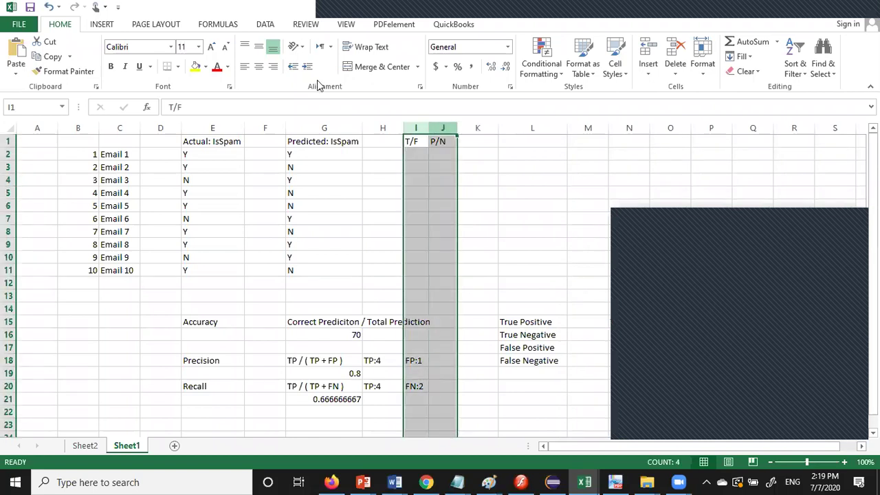
{"action": "left_click", "coordinate": [258, 64]}
{"action": "left_click", "coordinate": [258, 47]}
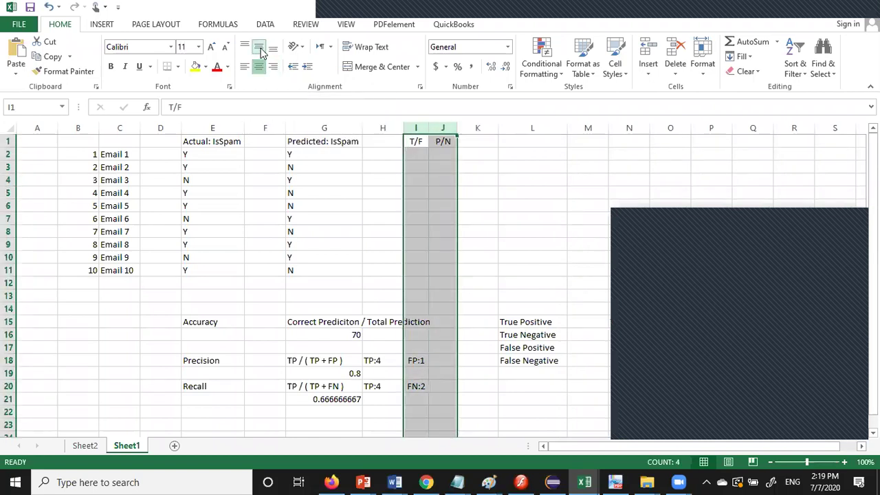
Fill the P/N column for Emails 1 to 10 with P, N, P, N, N, P, N, P, P, N
{"action": "left_click", "coordinate": [415, 154]}
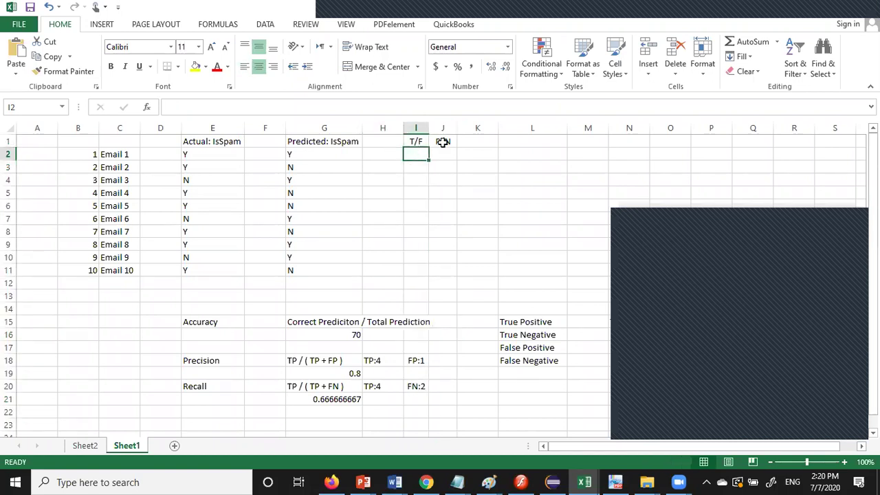
{"action": "left_click", "coordinate": [443, 141]}
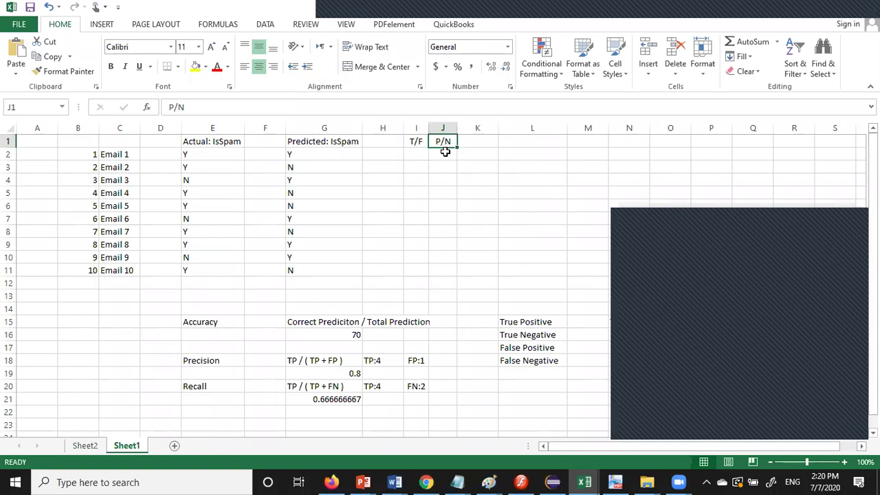
{"action": "left_click", "coordinate": [445, 152]}
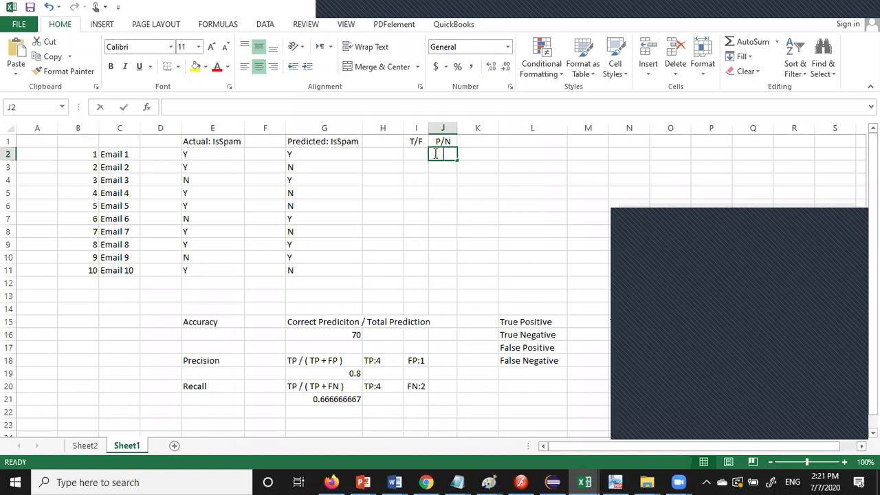
{"action": "type", "text": "P"}
{"action": "key", "text": "BackSpace"}
{"action": "key", "text": "Return"}
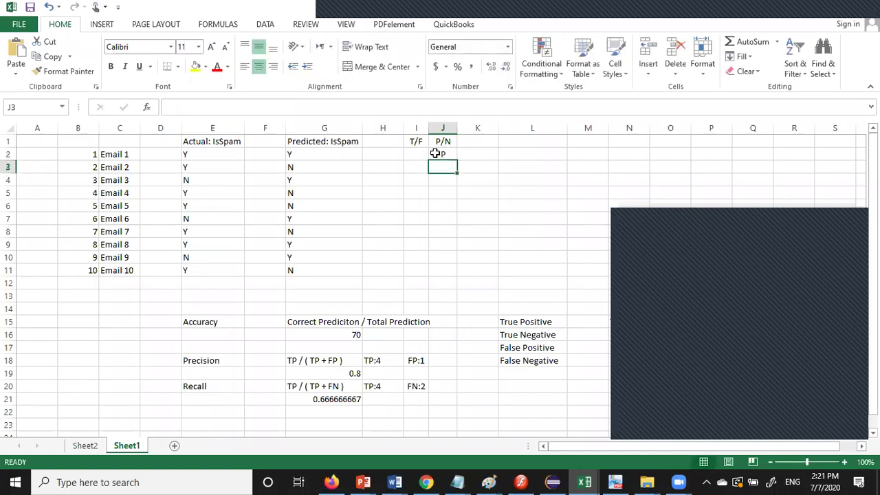
{"action": "type", "text": "N"}
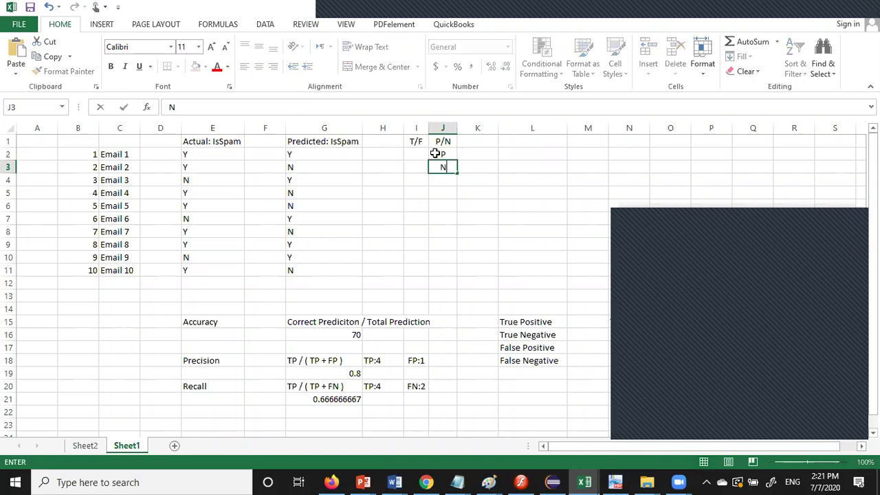
{"action": "key", "text": "Return"}
{"action": "type", "text": "P"}
{"action": "key", "text": "Return"}
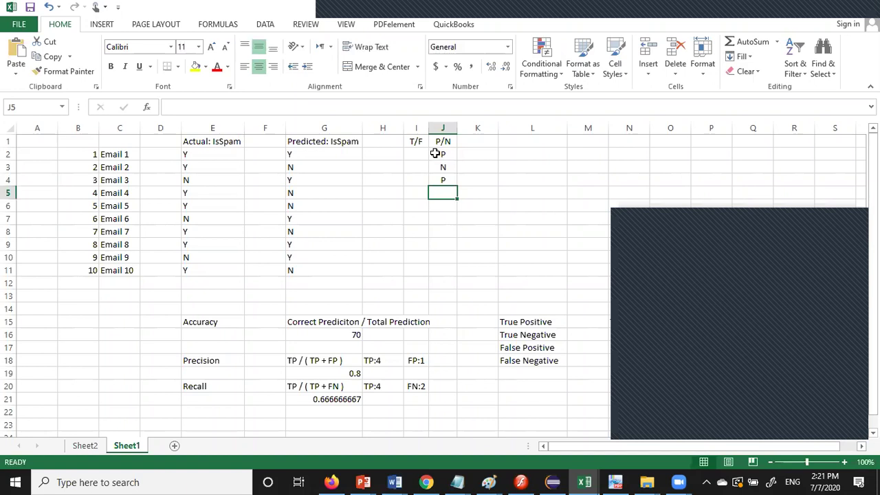
{"action": "type", "text": "N"}
{"action": "key", "text": "Return"}
{"action": "type", "text": "N"}
{"action": "key", "text": "Return"}
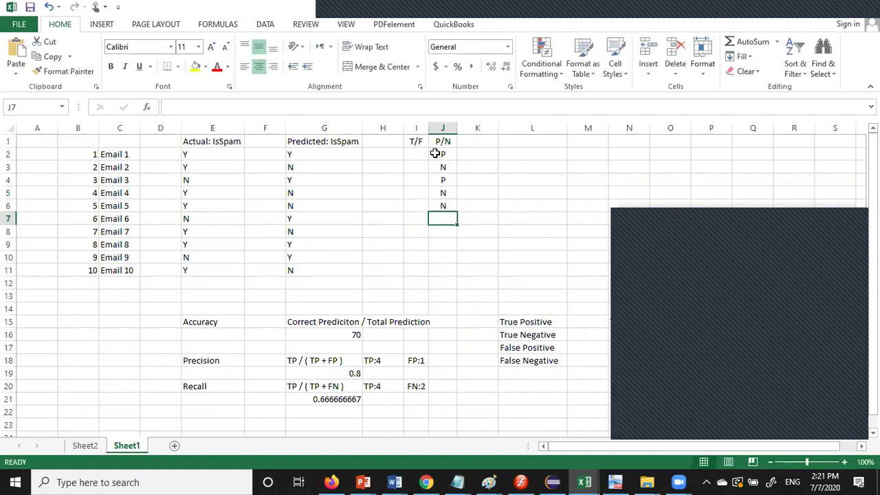
{"action": "type", "text": "P"}
{"action": "key", "text": "Return"}
{"action": "type", "text": "N"}
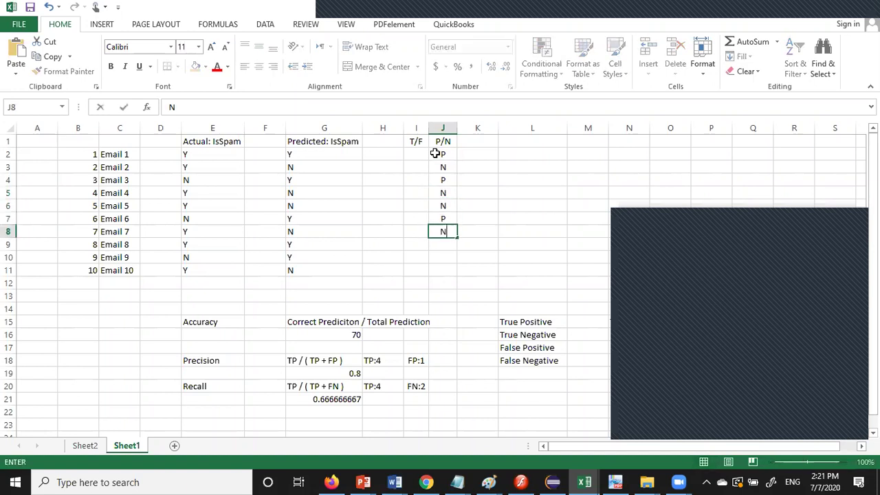
{"action": "key", "text": "Return"}
{"action": "type", "text": "P"}
{"action": "key", "text": "Return"}
{"action": "type", "text": "P"}
{"action": "key", "text": "Return"}
{"action": "type", "text": "N"}
{"action": "key", "text": "Return"}
{"action": "key", "text": "Up"}
{"action": "key", "text": "Up"}
{"action": "key", "text": "Up"}
{"action": "key", "text": "Up"}
{"action": "key", "text": "Up"}
{"action": "key", "text": "Up"}
{"action": "key", "text": "Up"}
{"action": "key", "text": "Up"}
{"action": "key", "text": "Up"}
{"action": "key", "text": "Up"}
{"action": "key", "text": "Up"}
{"action": "key", "text": "Left"}
{"action": "key", "text": "Left"}
{"action": "key", "text": "Right"}
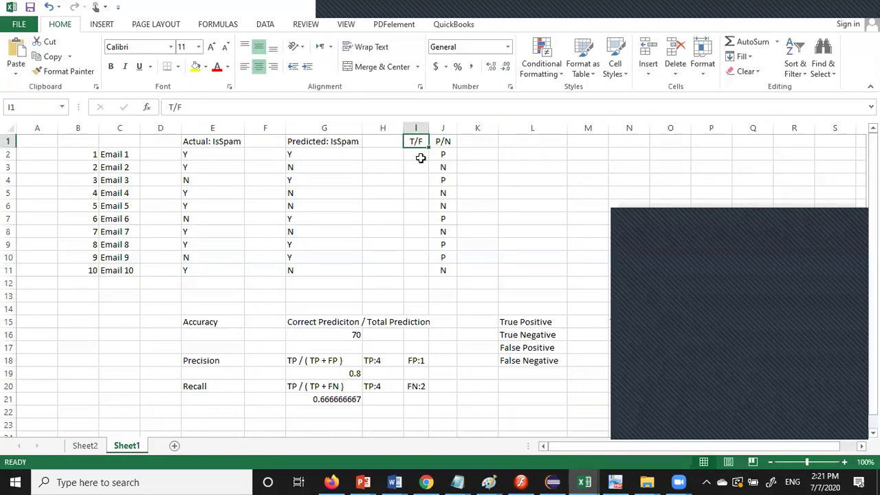
{"action": "left_click", "coordinate": [214, 154]}
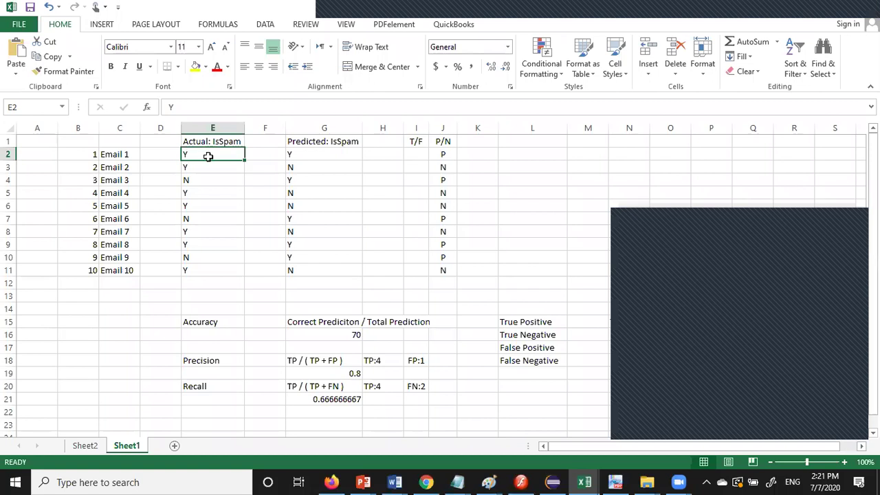
{"action": "left_click", "coordinate": [303, 155]}
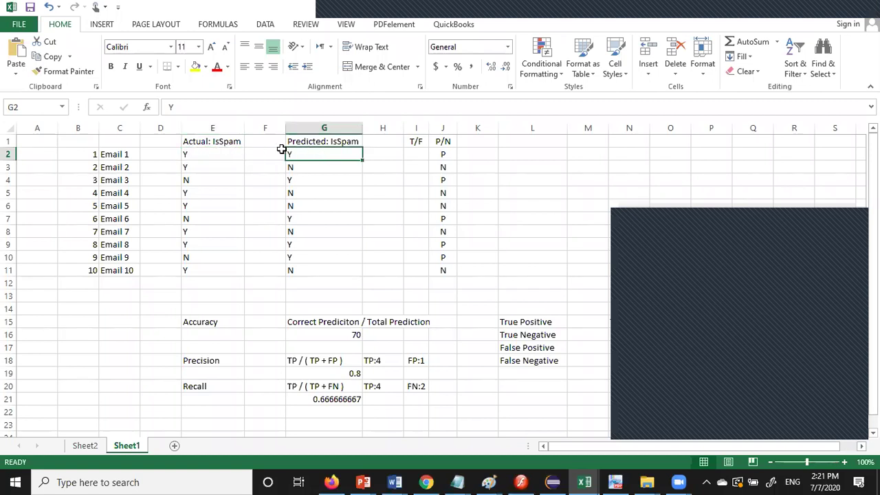
{"action": "left_click", "coordinate": [416, 156]}
{"action": "type", "text": "T/F"}
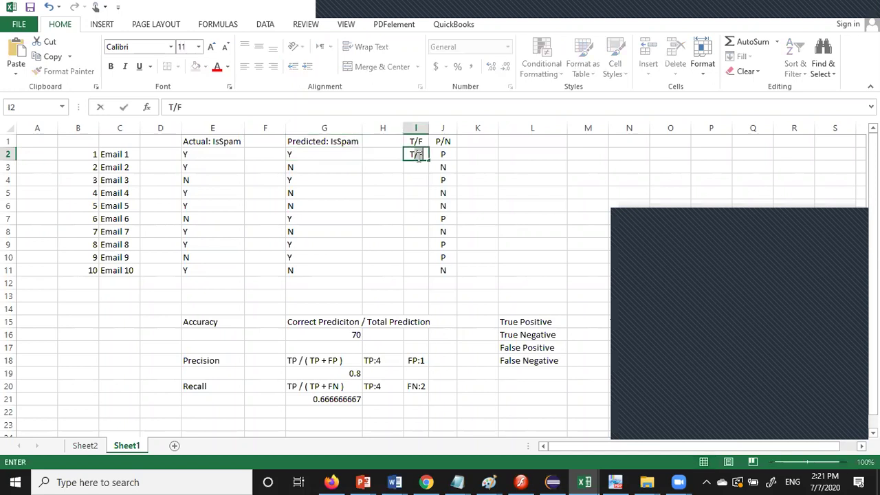
{"action": "key", "text": "BackSpace"}
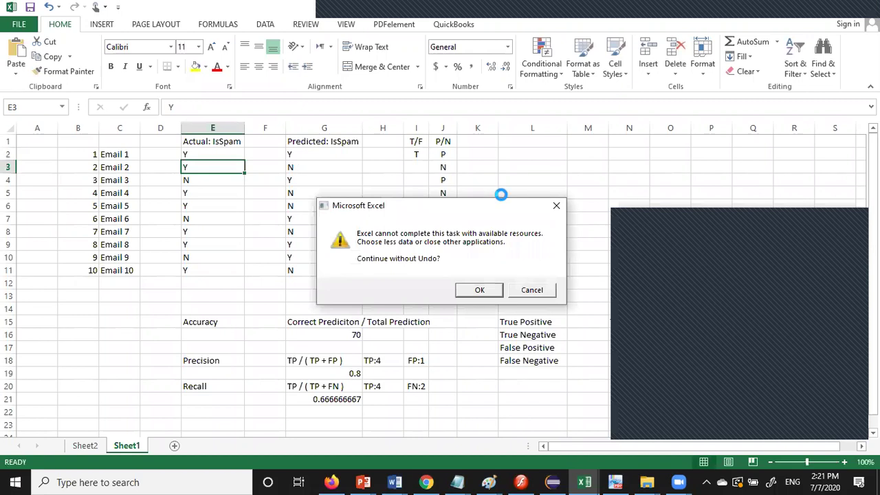
{"action": "left_click", "coordinate": [543, 291]}
{"action": "left_click", "coordinate": [420, 166]}
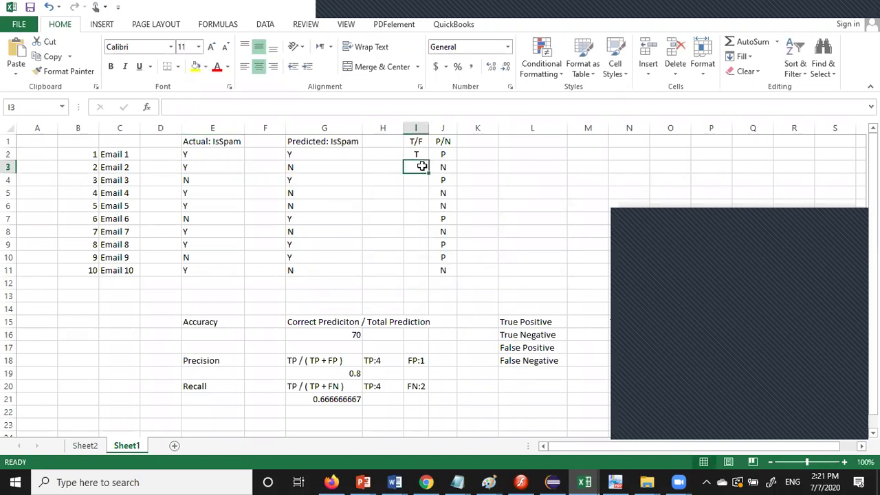
{"action": "key", "text": "Up"}
{"action": "key", "text": "Delete"}
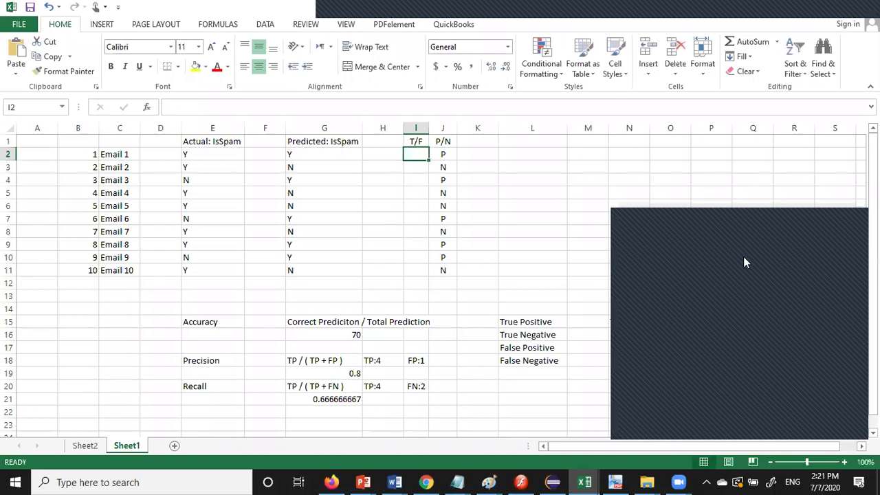
{"action": "left_click", "coordinate": [783, 264]}
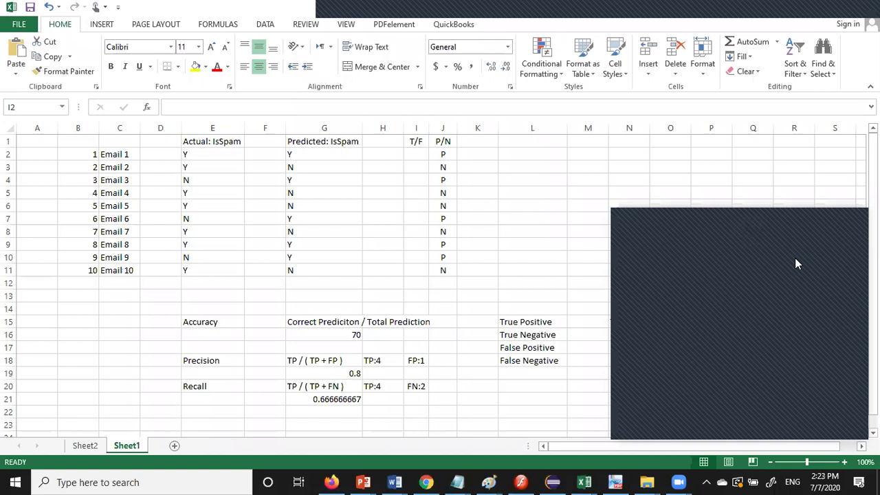
Enter T for Email 1 in the T/F column
{"action": "left_click", "coordinate": [414, 155]}
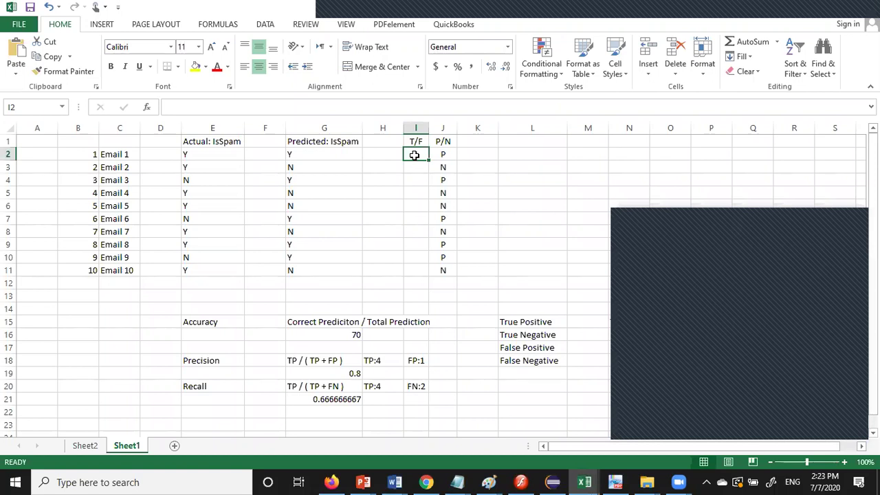
{"action": "type", "text": "T/F"}
{"action": "key", "text": "Return"}
{"action": "key", "text": "Return"}
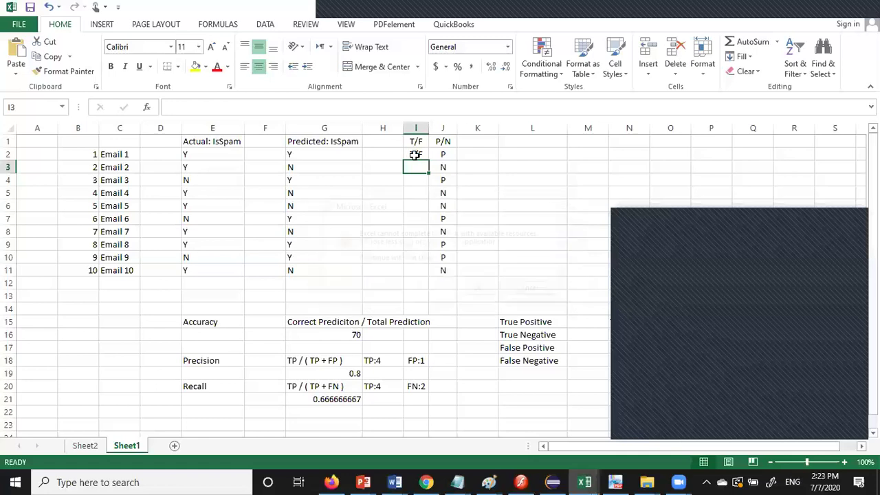
{"action": "left_click", "coordinate": [416, 154]}
{"action": "double_click", "coordinate": [415, 154]}
{"action": "key", "text": "BackSpace"}
{"action": "key", "text": "BackSpace"}
{"action": "key", "text": "BackSpace"}
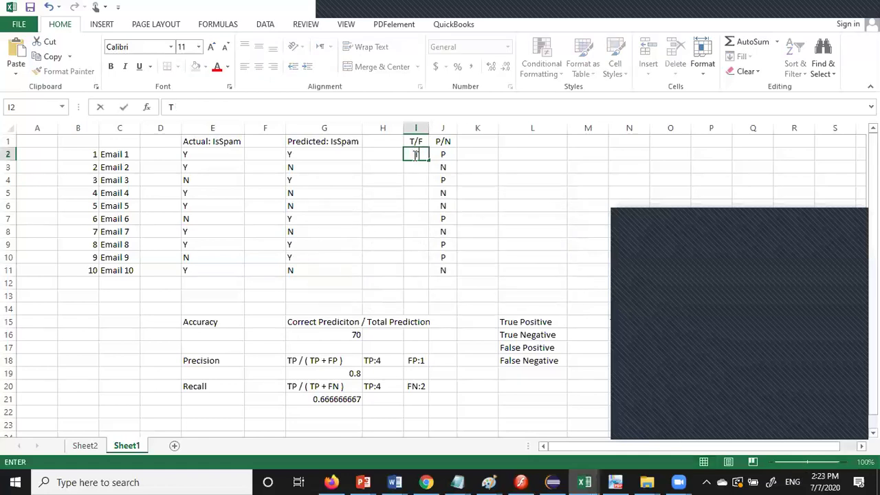
{"action": "key", "text": "Return"}
{"action": "key", "text": "Return"}
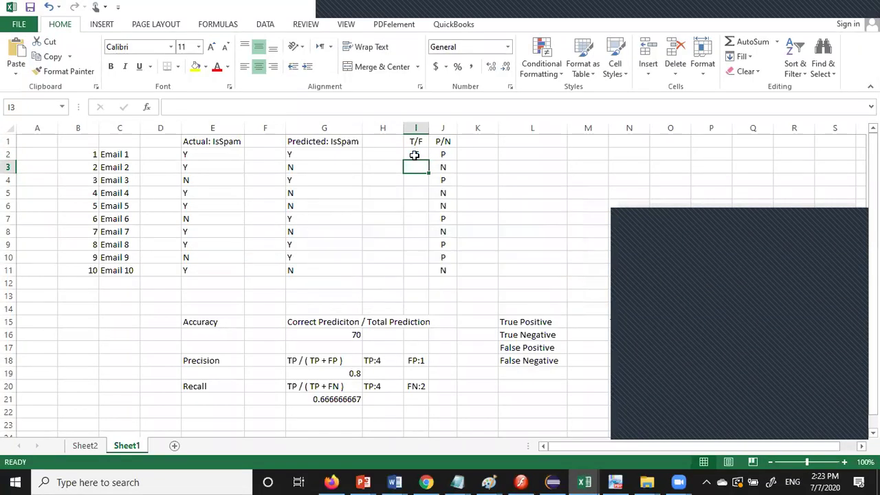
Enter F in the T/F column for Email 2 and copy it to Email 3
{"action": "type", "text": "F"}
{"action": "key", "text": "Return"}
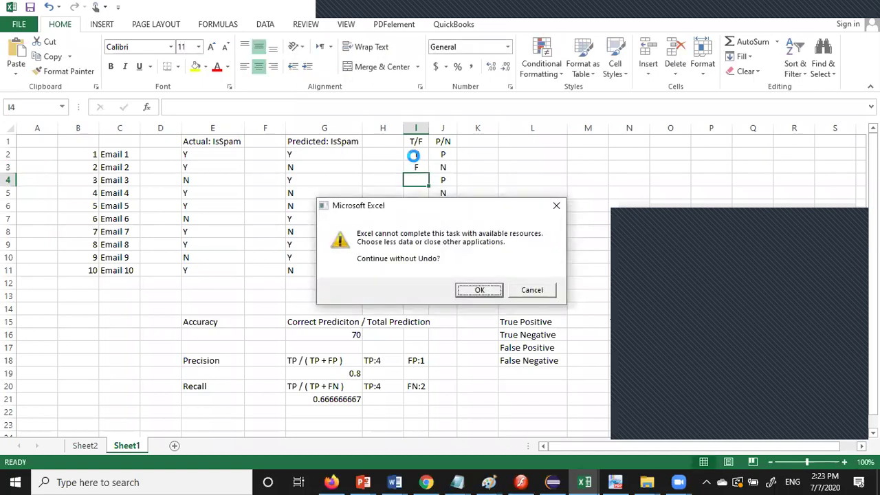
{"action": "left_click", "coordinate": [530, 298]}
{"action": "key", "text": "Up"}
{"action": "key", "text": "Up"}
{"action": "key", "text": "Down"}
{"action": "key", "text": "ctrl+c"}
{"action": "key", "text": "Down"}
{"action": "key", "text": "ctrl+v"}
{"action": "key", "text": "Down"}
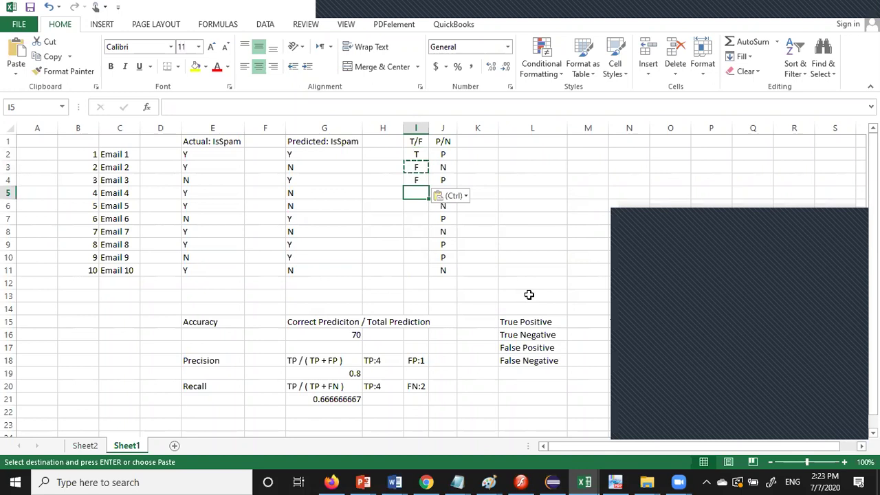
Paste the copied F into the T/F column for Emails 4 to 7
{"action": "key", "text": "ctrl+v"}
{"action": "key", "text": "Down"}
{"action": "key", "text": "ctrl+v"}
{"action": "key", "text": "Down"}
{"action": "key", "text": "ctrl+v"}
{"action": "key", "text": "Down"}
{"action": "key", "text": "ctrl+v"}
{"action": "key", "text": "Down"}
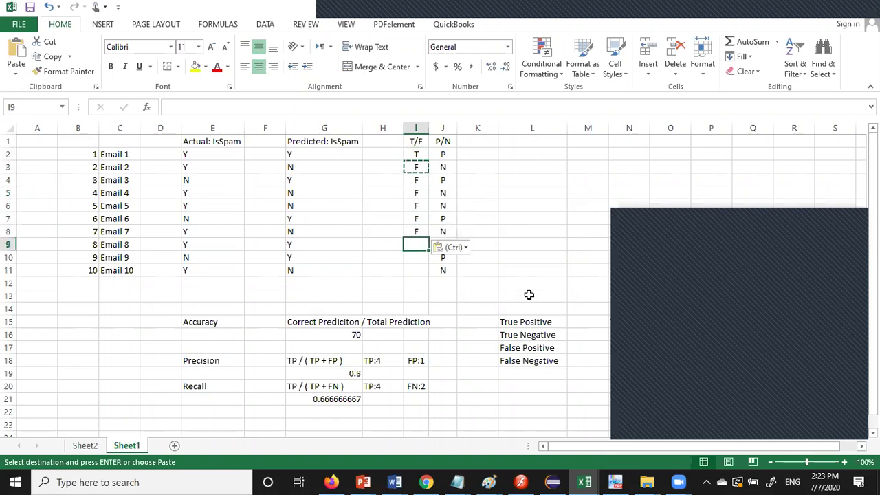
Complete the T/F column with T for Email 8 and F for Emails 9 and 10
{"action": "key", "text": "ctrl+t"}
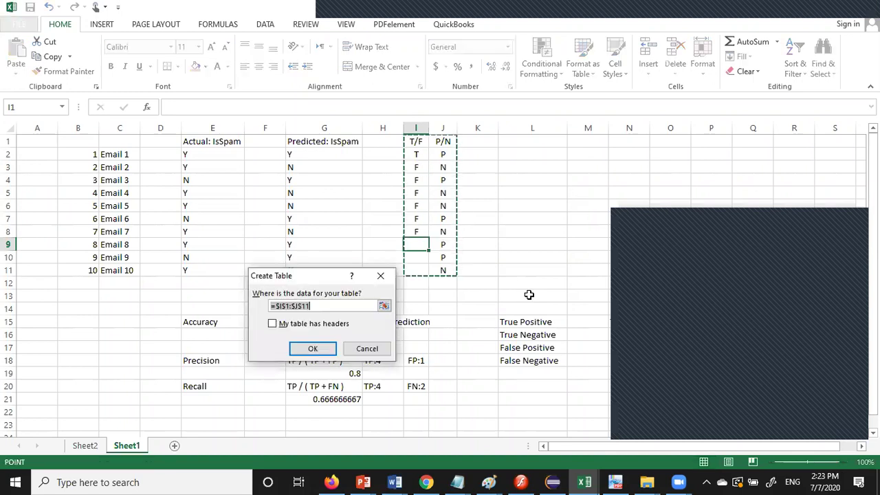
{"action": "key", "text": "Escape"}
{"action": "key", "text": "Down"}
{"action": "key", "text": "Up"}
{"action": "type", "text": "T"}
{"action": "key", "text": "Return"}
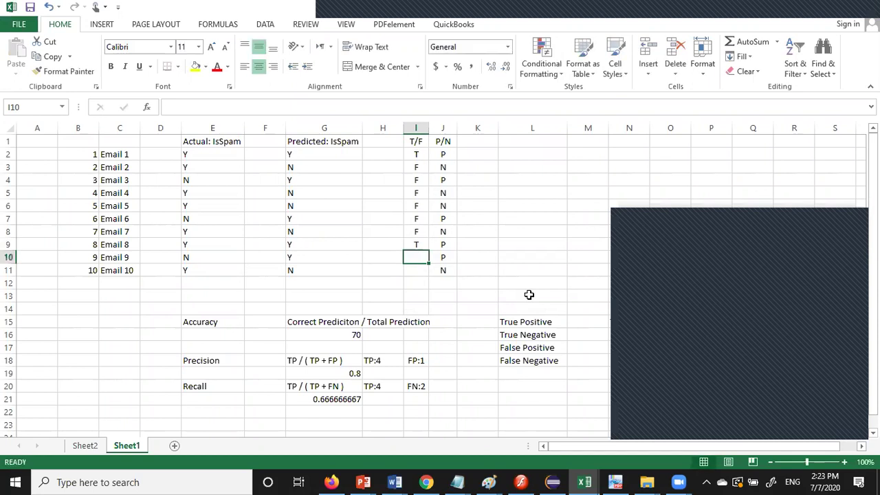
{"action": "type", "text": "F"}
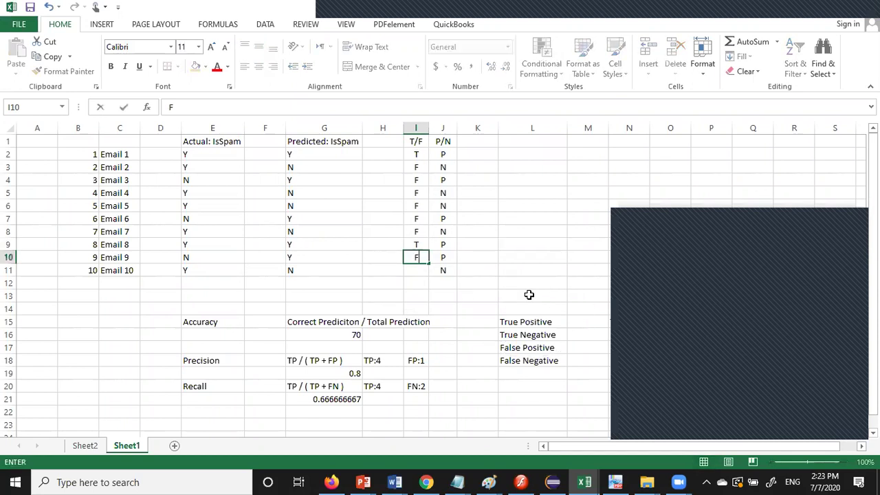
{"action": "key", "text": "Return"}
{"action": "type", "text": "F"}
{"action": "key", "text": "Return"}
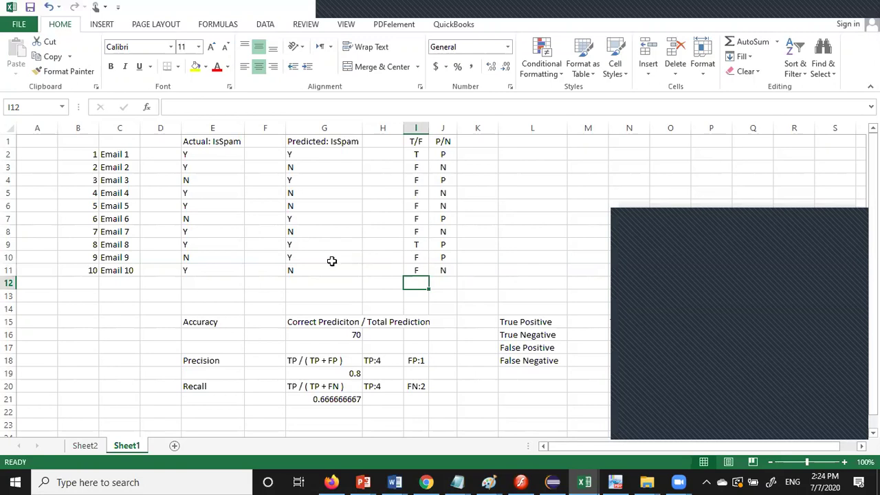
Change the accuracy formula in G16 to =2/10%
{"action": "left_click", "coordinate": [224, 320]}
{"action": "left_click", "coordinate": [326, 336]}
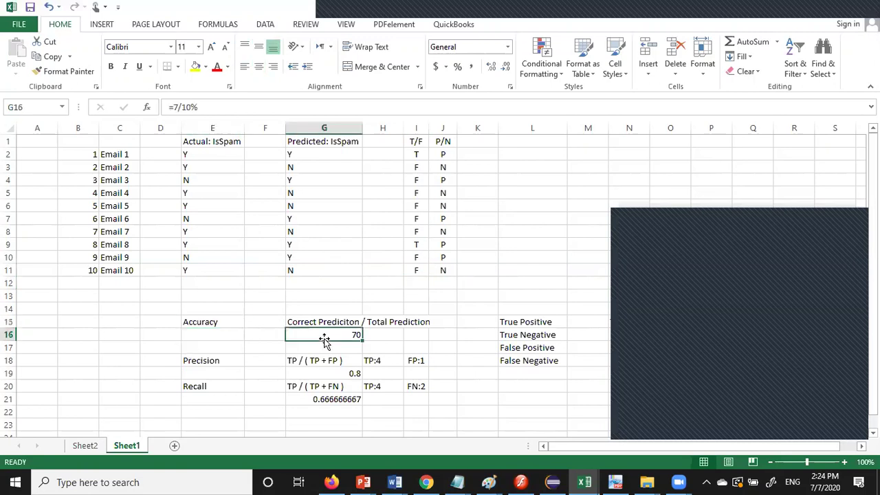
{"action": "left_click", "coordinate": [221, 112]}
{"action": "key", "text": "Left"}
{"action": "key", "text": "Left"}
{"action": "key", "text": "Left"}
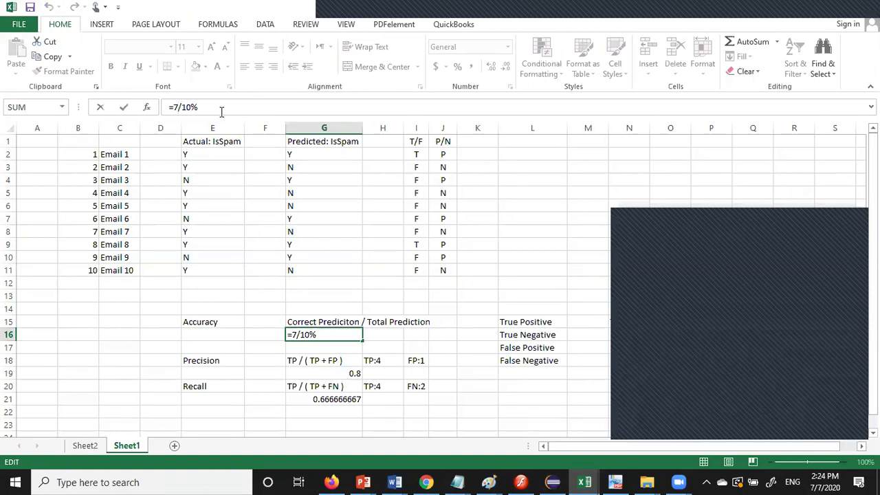
{"action": "key", "text": "Left"}
{"action": "key", "text": "Delete"}
{"action": "type", "text": "2"}
{"action": "key", "text": "Return"}
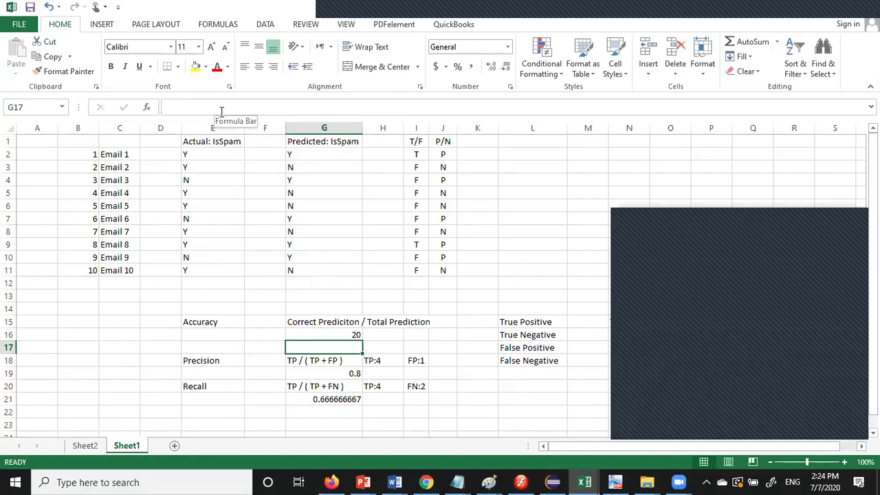
Examine the accuracy and precision cells, and go through the T/F and P/N label pairs from Email 1 downward to count true and false positives
{"action": "key", "text": "Down"}
{"action": "key", "text": "Down"}
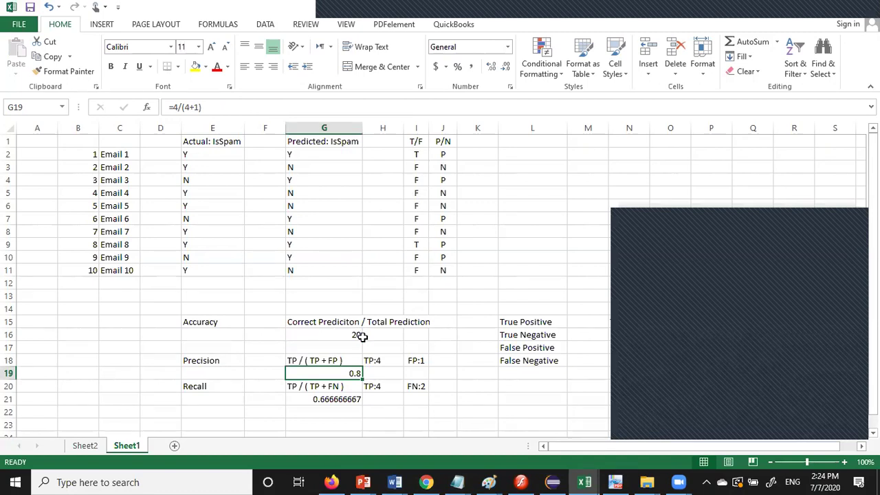
{"action": "left_click", "coordinate": [324, 339]}
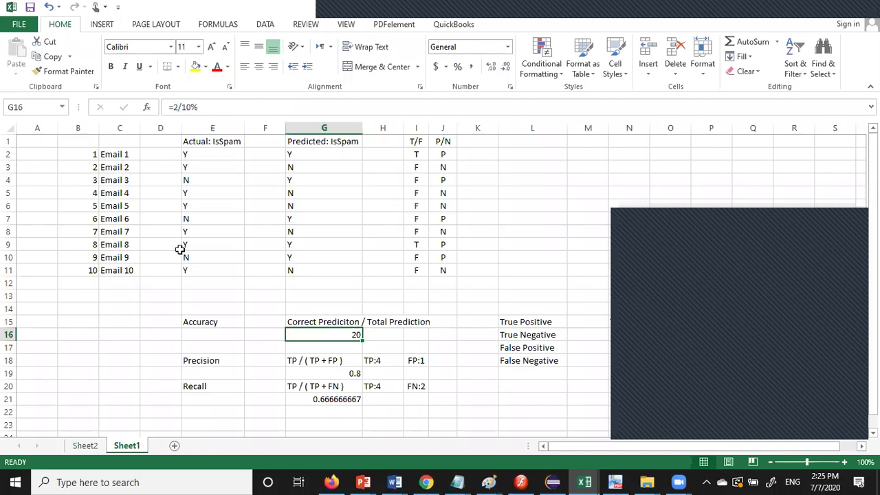
{"action": "left_click", "coordinate": [338, 361]}
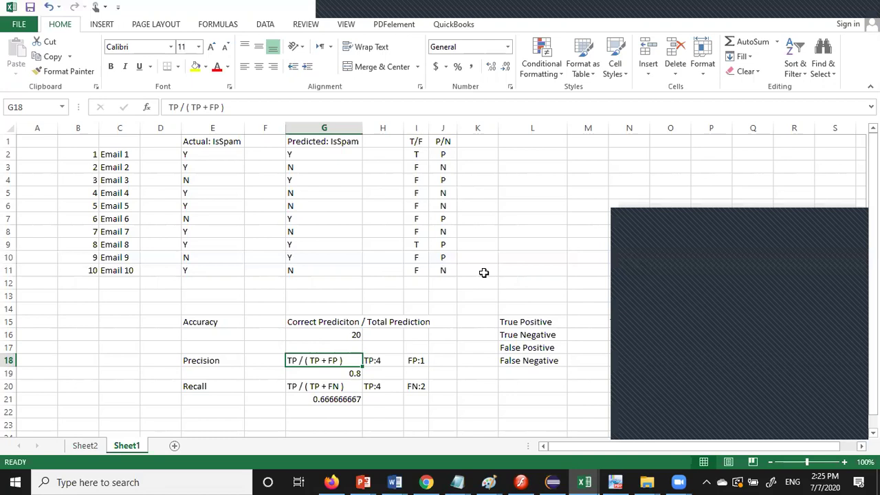
{"action": "left_click", "coordinate": [417, 148]}
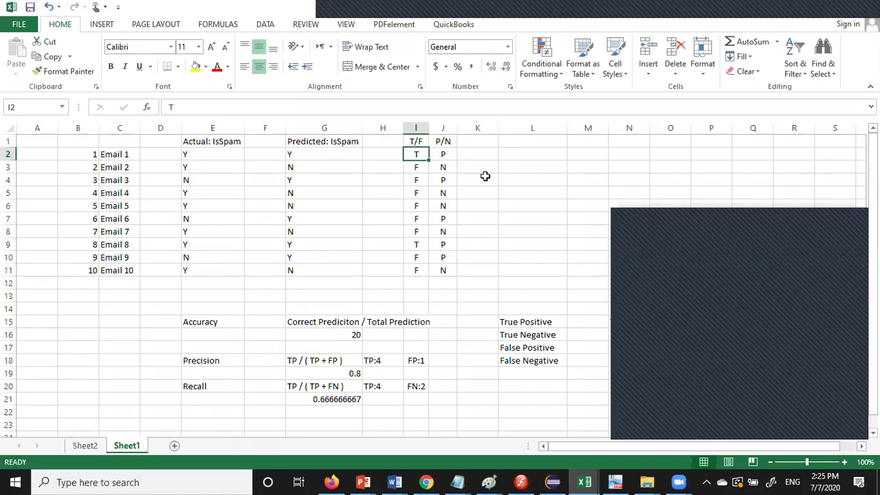
{"action": "key", "text": "Right"}
{"action": "key", "text": "Left"}
{"action": "key", "text": "Down"}
{"action": "key", "text": "Right"}
{"action": "key", "text": "Left"}
{"action": "key", "text": "Down"}
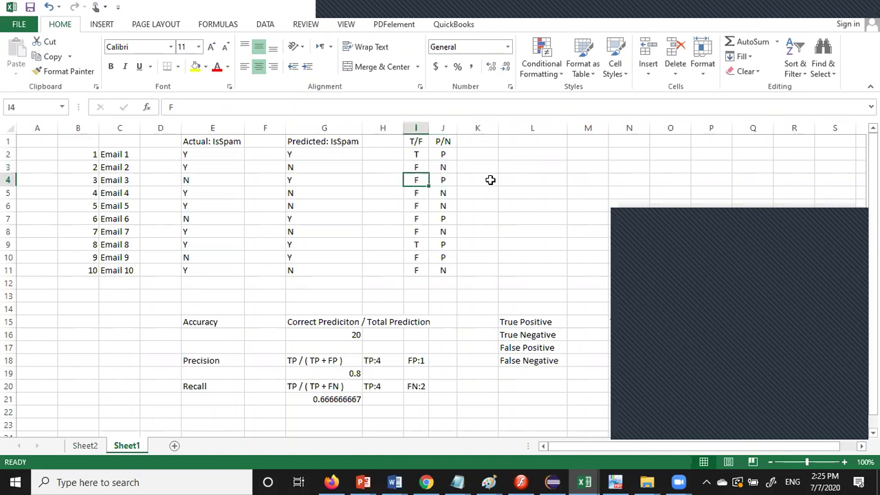
{"action": "key", "text": "Right"}
{"action": "key", "text": "Down"}
{"action": "key", "text": "Left"}
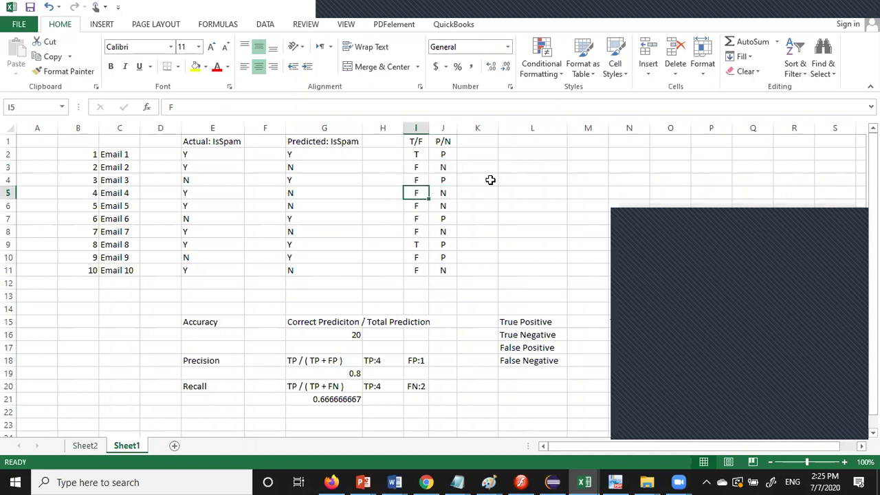
{"action": "key", "text": "Down"}
{"action": "key", "text": "Right"}
{"action": "key", "text": "Up"}
{"action": "key", "text": "Up"}
{"action": "key", "text": "Up"}
{"action": "key", "text": "Up"}
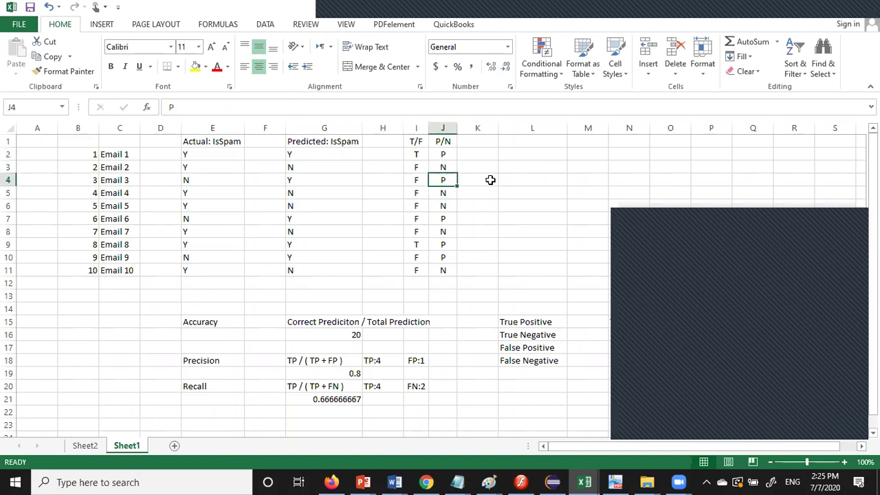
{"action": "key", "text": "Left"}
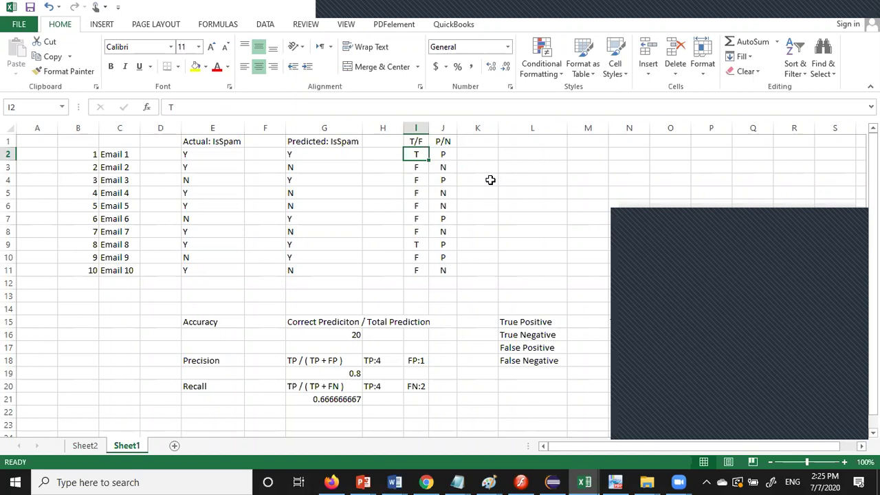
Change the true-positive count in the Precision row to TP:2
{"action": "double_click", "coordinate": [380, 360]}
{"action": "key", "text": "BackSpace"}
{"action": "key", "text": "Return"}
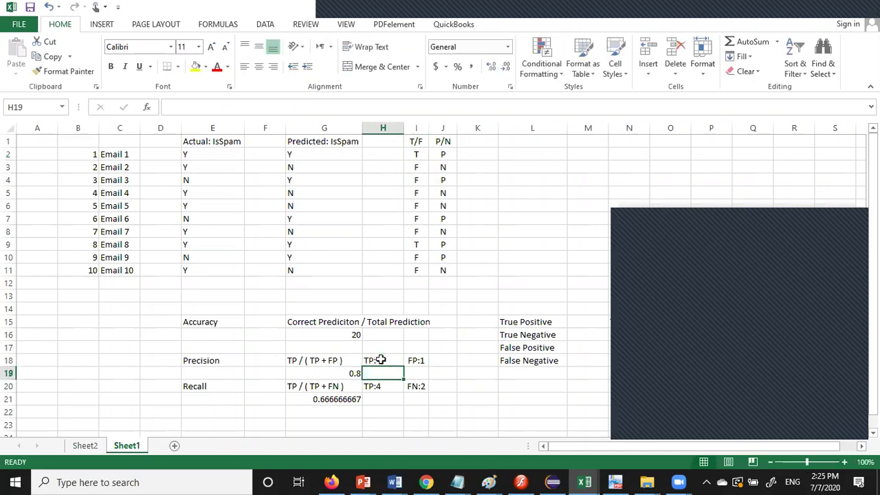
{"action": "double_click", "coordinate": [383, 360]}
{"action": "type", "text": "2"}
{"action": "key", "text": "Return"}
{"action": "left_click", "coordinate": [383, 360]}
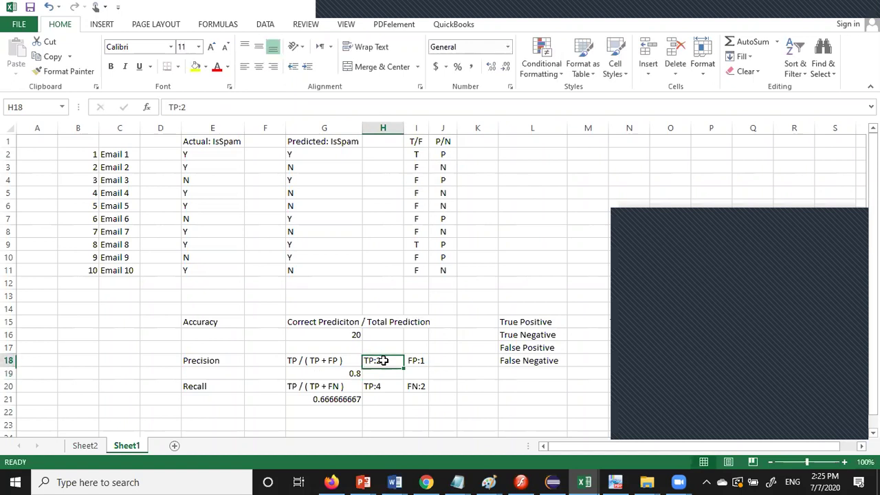
Change the false-positive count in the Precision row to FP:3
{"action": "key", "text": "Right"}
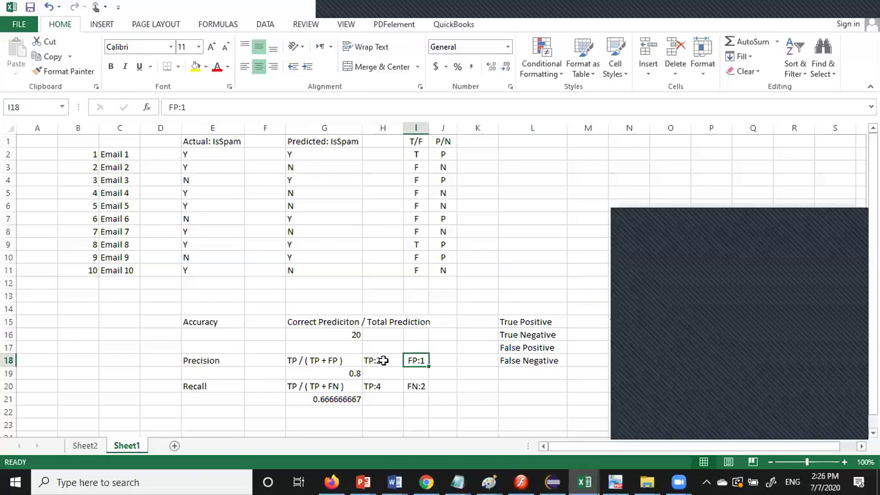
{"action": "double_click", "coordinate": [417, 360]}
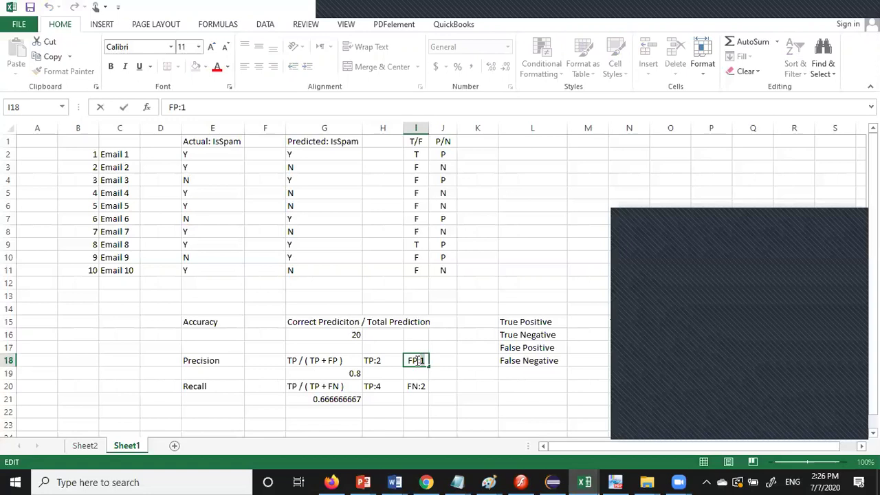
{"action": "key", "text": "BackSpace"}
{"action": "type", "text": "3"}
{"action": "key", "text": "Return"}
Rewrite the precision formula in G19 as =2/(2+3)
{"action": "key", "text": "Left"}
{"action": "key", "text": "Left"}
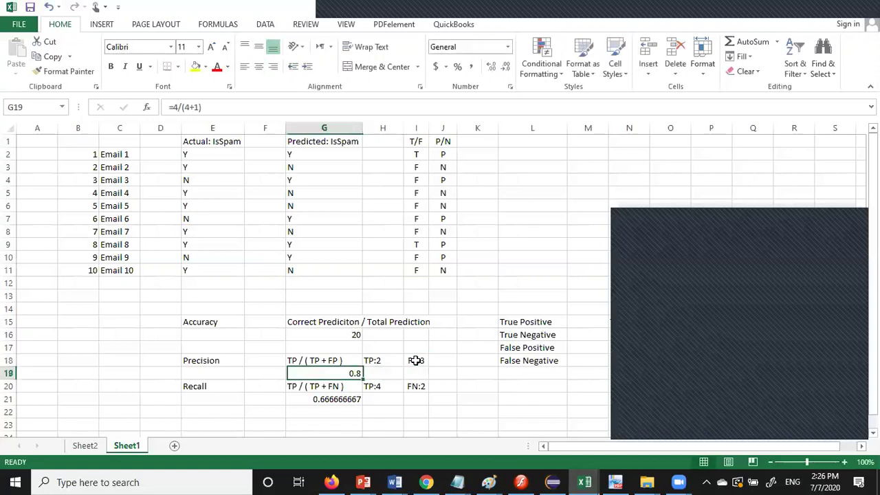
{"action": "left_click", "coordinate": [176, 109]}
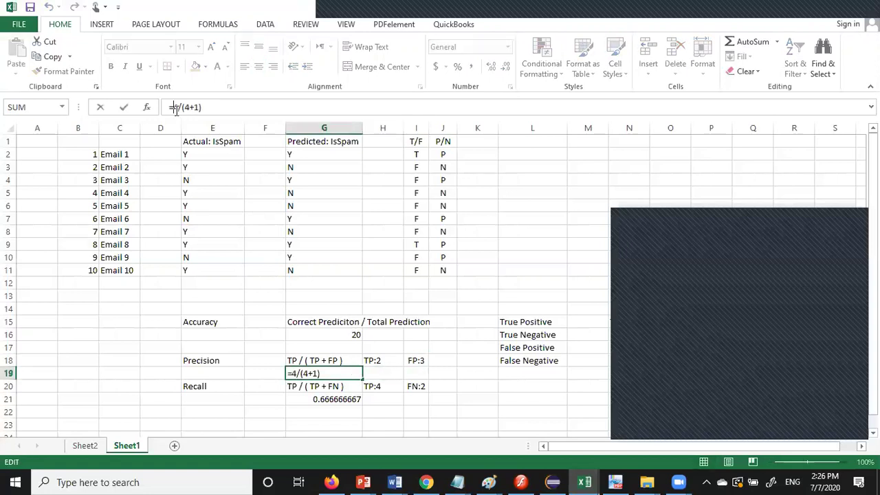
{"action": "key", "text": "Delete"}
{"action": "type", "text": "2"}
{"action": "key", "text": "Right"}
{"action": "key", "text": "Right"}
{"action": "key", "text": "Right"}
{"action": "key", "text": "Right"}
{"action": "type", "text": "2"}
{"action": "key", "text": "Left"}
{"action": "key", "text": "Left"}
{"action": "key", "text": "BackSpace"}
{"action": "type", "text": "2"}
{"action": "key", "text": "Right"}
{"action": "key", "text": "Right"}
{"action": "key", "text": "BackSpace"}
{"action": "type", "text": "3"}
{"action": "key", "text": "Delete"}
{"action": "key", "text": "Return"}
{"action": "key", "text": "Up"}
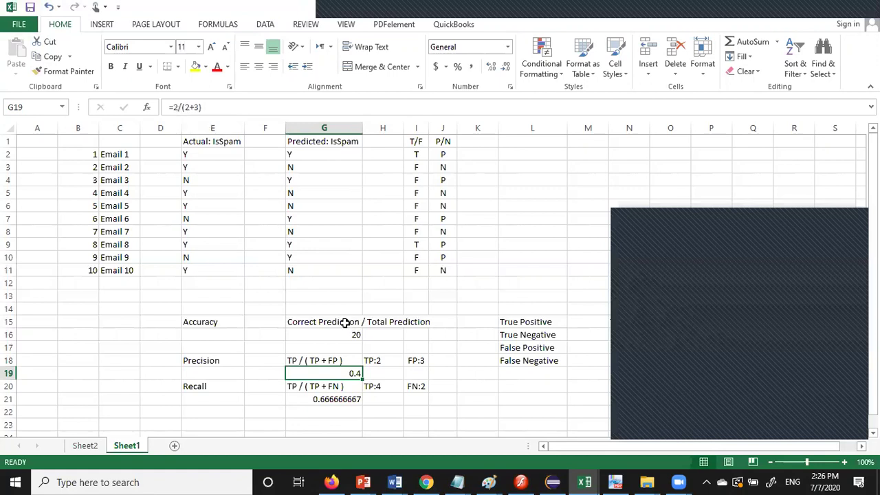
Change the true-positive count in the Recall row to TP:2
{"action": "double_click", "coordinate": [378, 387]}
{"action": "key", "text": "BackSpace"}
{"action": "type", "text": "2"}
{"action": "key", "text": "Return"}
{"action": "key", "text": "Up"}
Change the false-negative count in the Recall row to FN:5
{"action": "key", "text": "Right"}
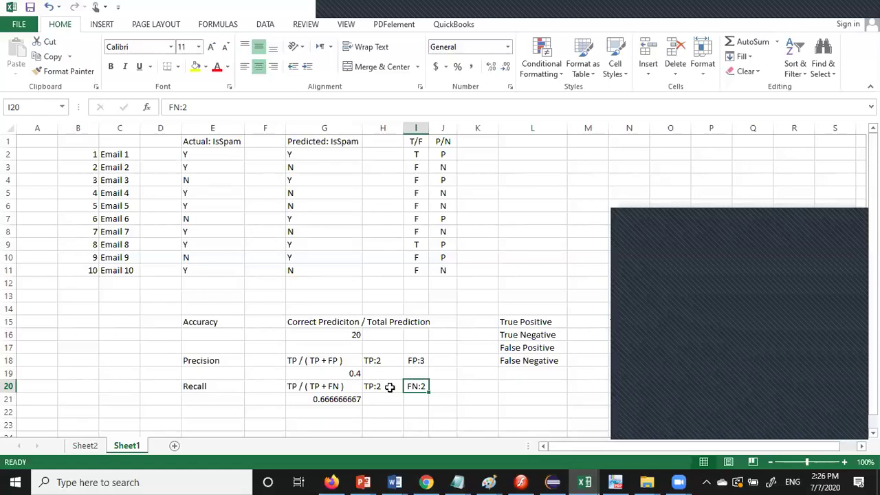
{"action": "double_click", "coordinate": [412, 387]}
{"action": "key", "text": "Right"}
{"action": "key", "text": "Right"}
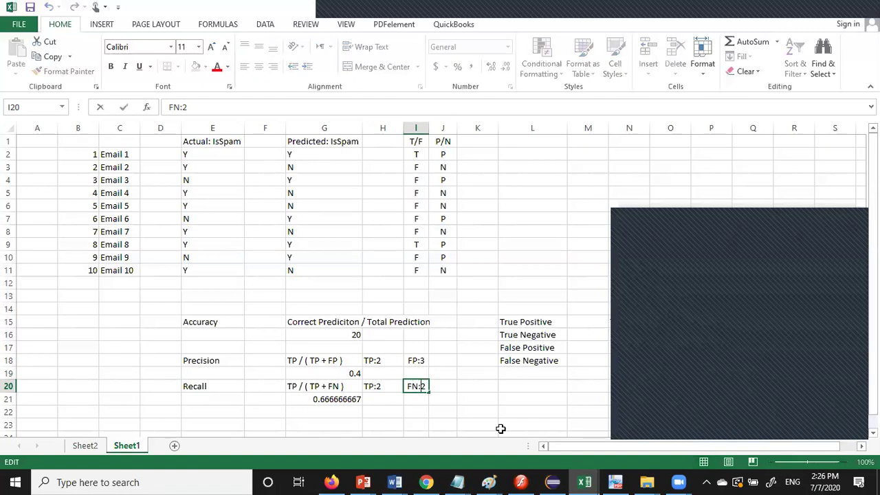
{"action": "key", "text": "Delete"}
{"action": "type", "text": "5"}
{"action": "key", "text": "Return"}
Rewrite the recall formula in G21 as =2/(2+5)
{"action": "key", "text": "Left"}
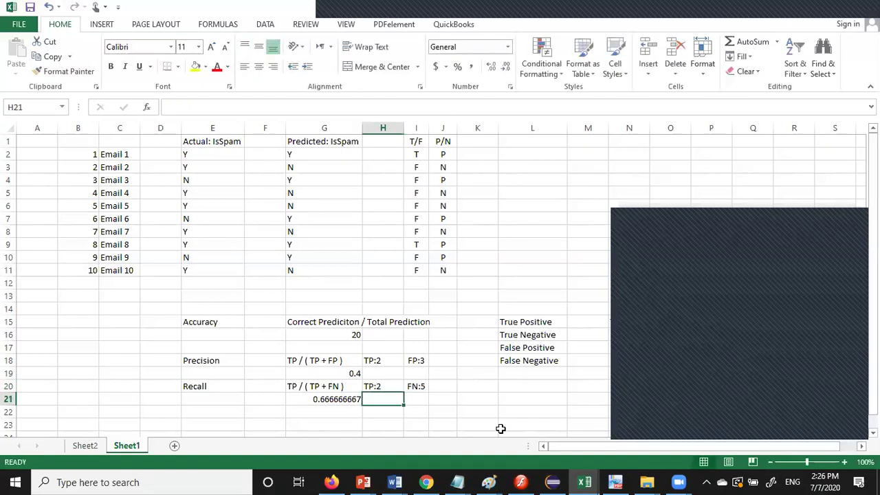
{"action": "key", "text": "Left"}
{"action": "left_click", "coordinate": [176, 110]}
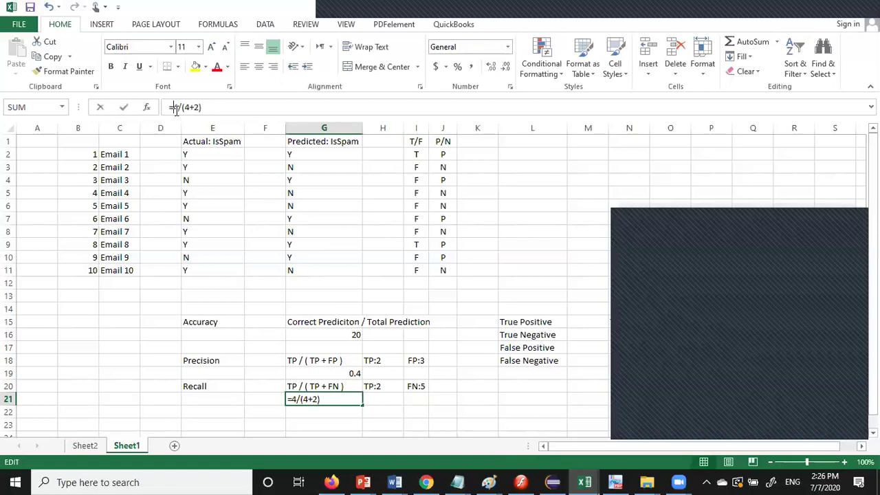
{"action": "key", "text": "Right"}
{"action": "key", "text": "Right"}
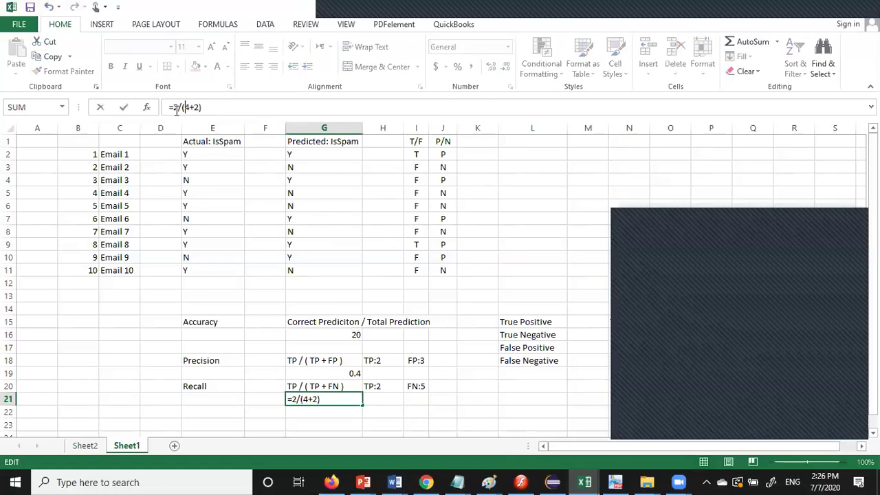
{"action": "key", "text": "Delete"}
{"action": "type", "text": "2"}
{"action": "key", "text": "Right"}
{"action": "key", "text": "shift+Right"}
{"action": "type", "text": "5"}
{"action": "key", "text": "Return"}
{"action": "key", "text": "Up"}
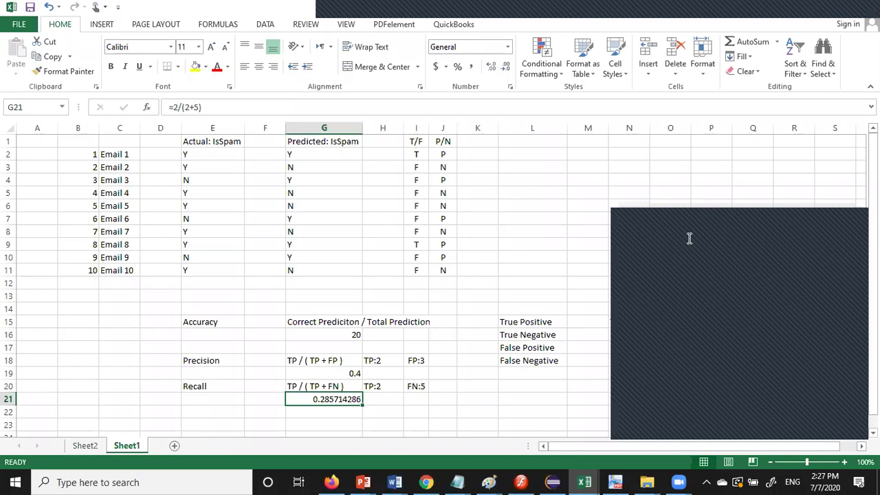
{"action": "left_click", "coordinate": [780, 259]}
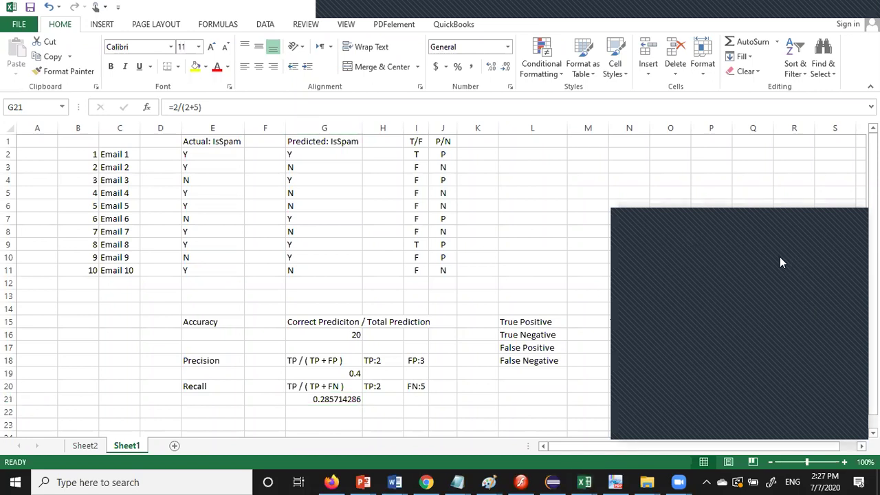